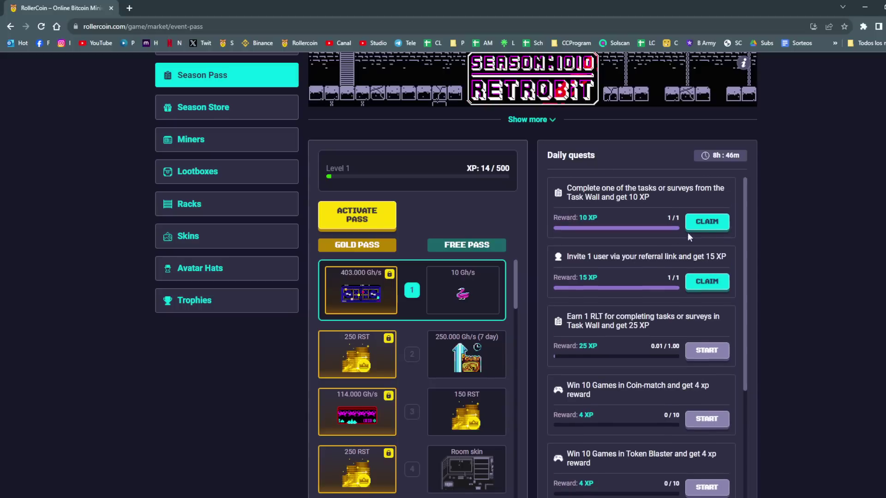
# - Claim the rewards of the completed Task Wall and referral daily quests
pyautogui.click(706, 215)
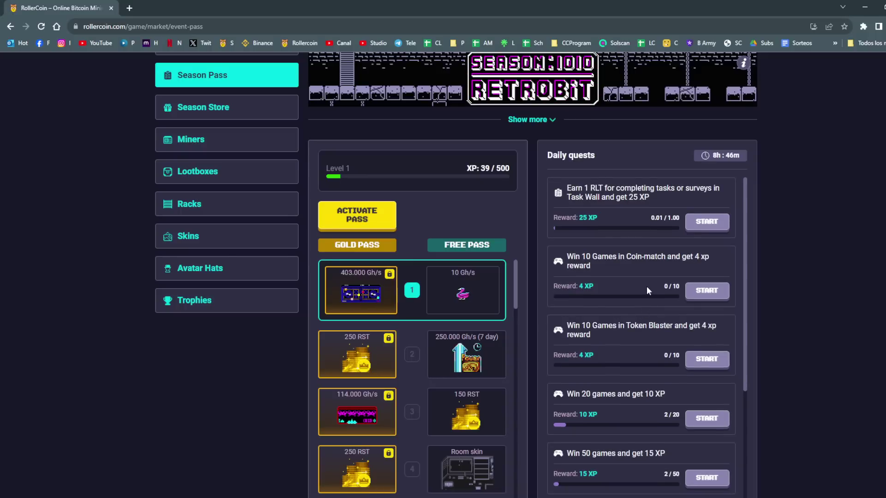
# - Open the Plantilla Season 10 spreadsheet from its copied link in a new browser tab
pyautogui.hotkey('ctrl', 't')
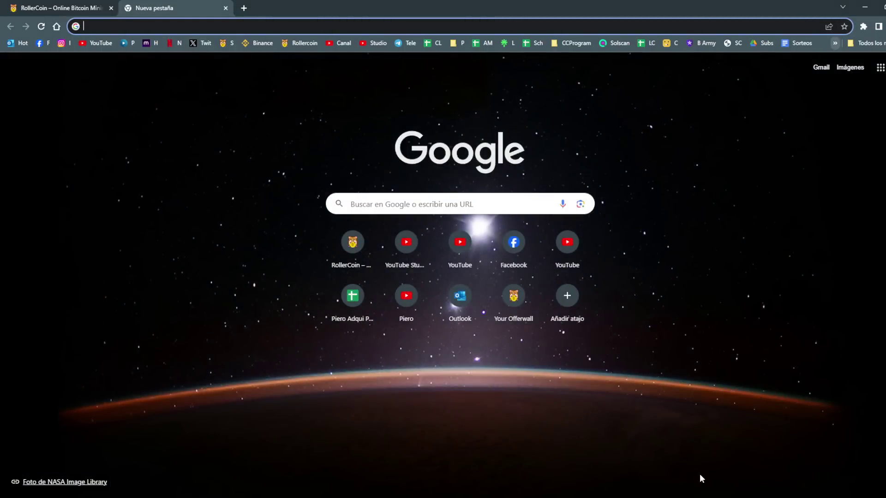
pyautogui.hotkey('ctrl', 'v')
pyautogui.press('Return')
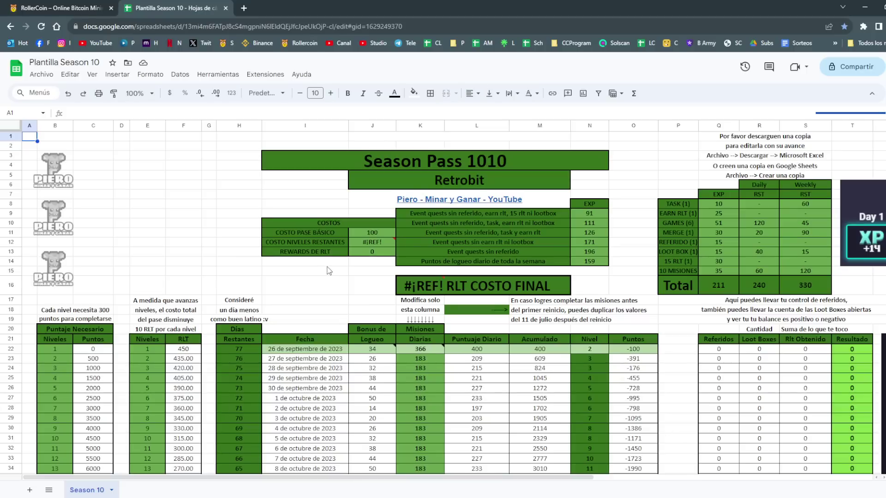
# - Look over the Season 10 template's cost, quest and level tables, ending on the login bonus for 26 September
pyautogui.scroll(-2, 303, 271)
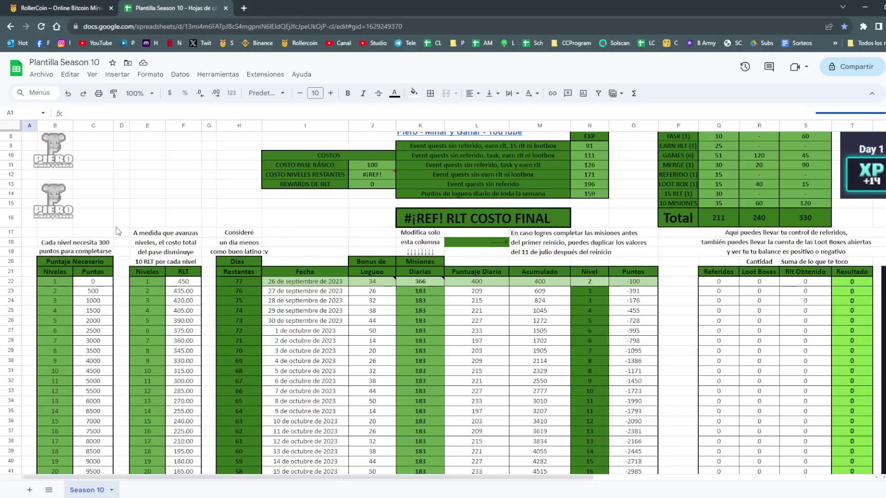
pyautogui.moveTo(85, 226); pyautogui.dragTo(738, 280)
pyautogui.scroll(2, 738, 280)
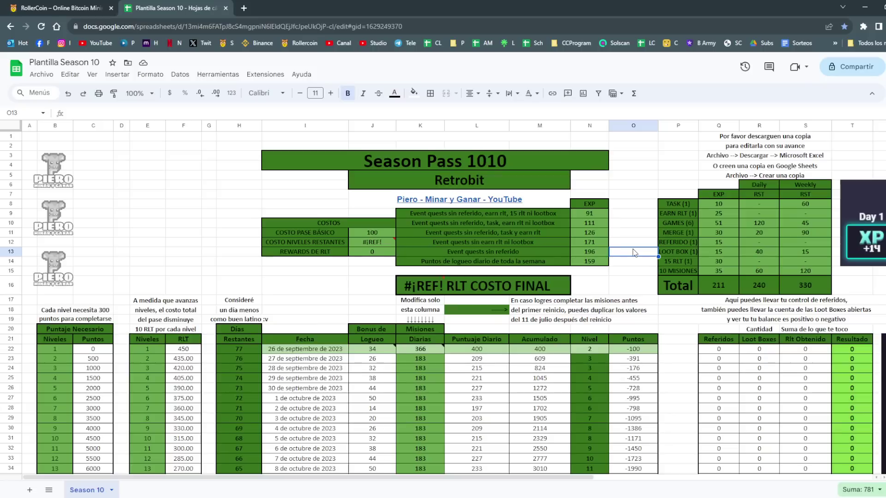
pyautogui.click(633, 252)
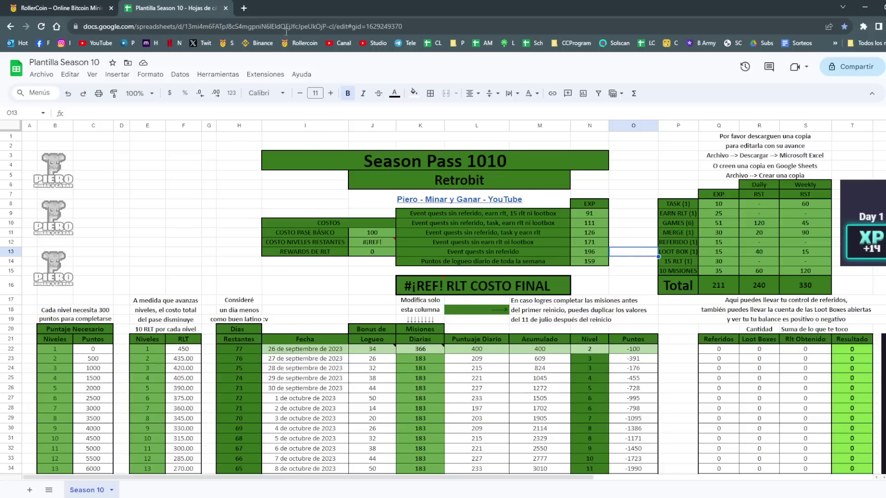
pyautogui.hotkey('ctrl', 'Tab')
pyautogui.hotkey('ctrl', 'Tab')
pyautogui.click(331, 300)
pyautogui.scroll(-2, 332, 303)
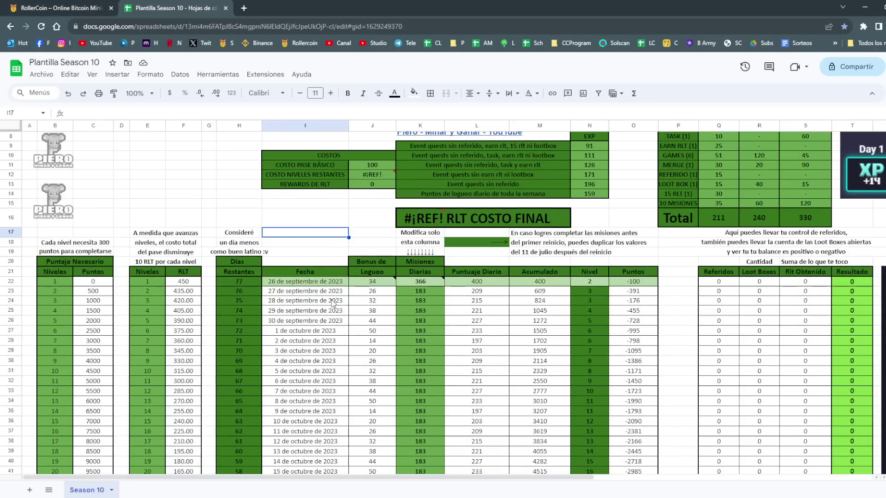
pyautogui.click(363, 283)
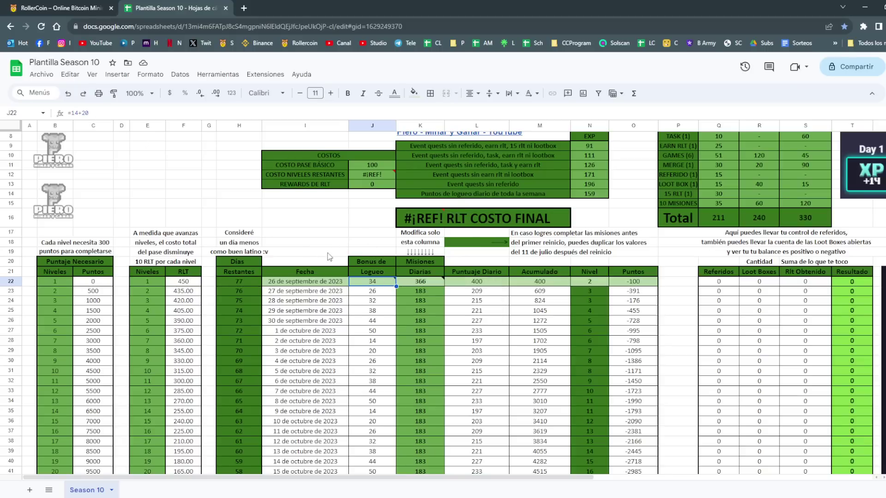
# - Switch to RollerCoin, go from the season pass to the mining room, and return to the spreadsheet
pyautogui.click(35, 7)
pyautogui.scroll(3, 394, 130)
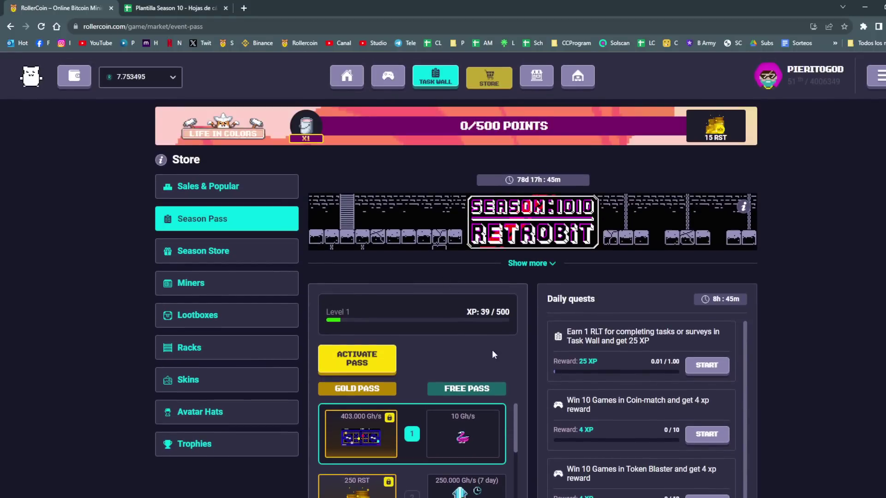
pyautogui.click(346, 76)
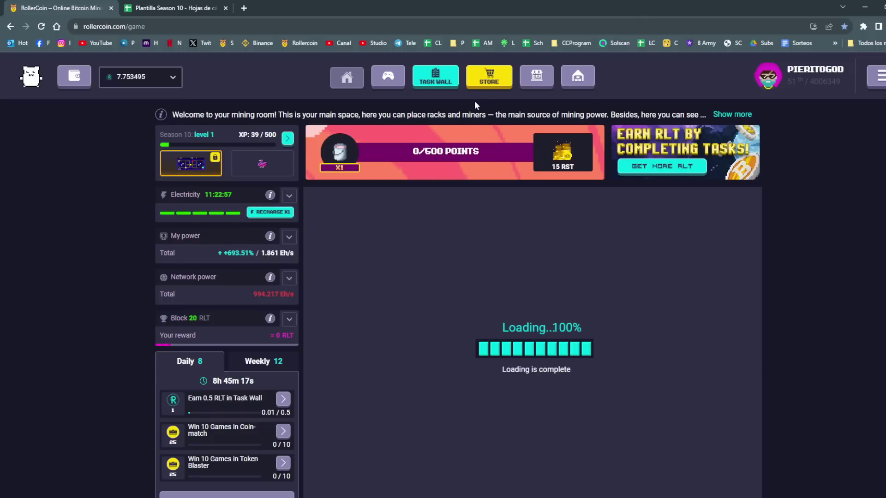
pyautogui.click(225, 5)
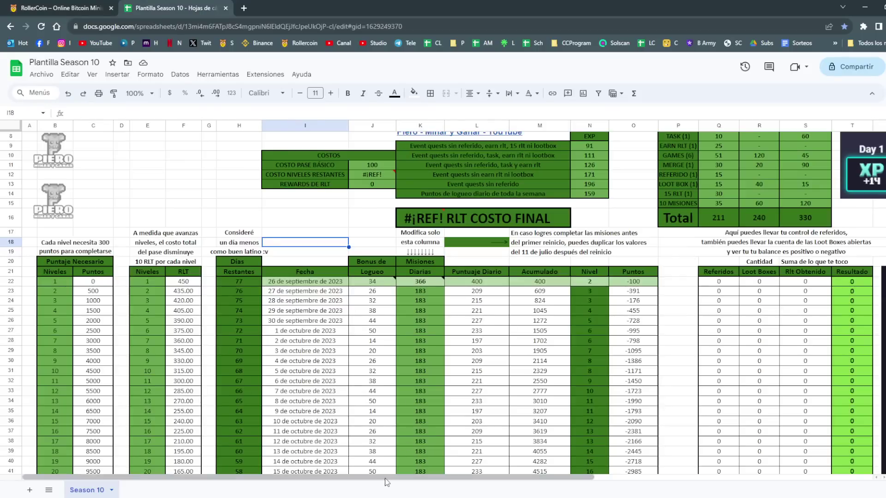
# - Examine the seven-day Daily Bonus chart beside the template's tables
pyautogui.scroll(-3, 384, 484)
pyautogui.hscroll(10, 385, 485)
pyautogui.scroll(5, 686, 355)
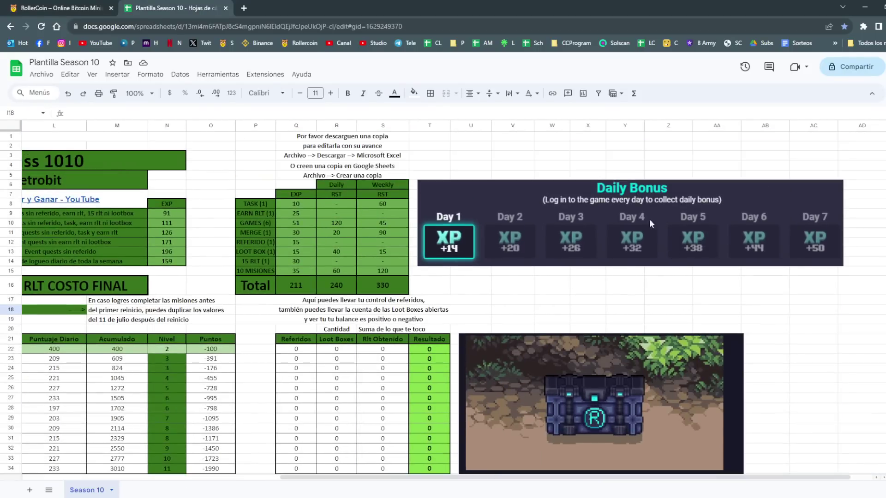
pyautogui.click(614, 286)
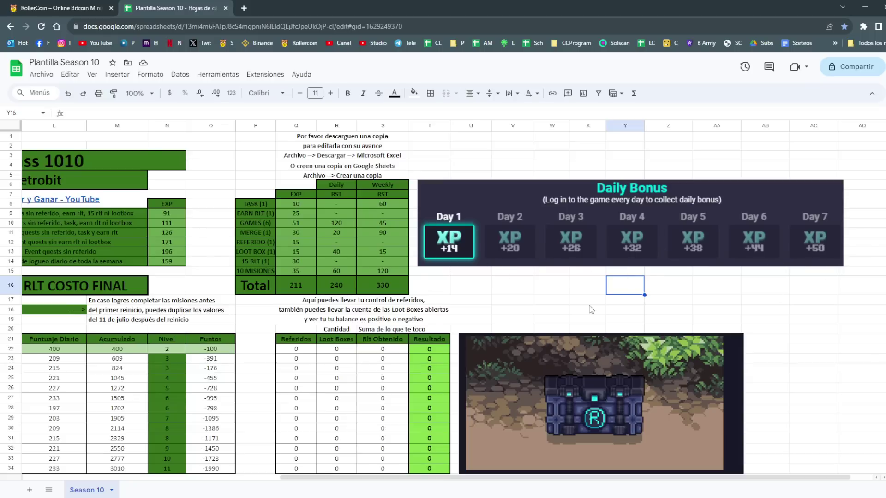
# - Inspect the login bonus and daily missions formulas in the 26 September row, including their notes
pyautogui.moveTo(530, 477); pyautogui.dragTo(344, 478)
pyautogui.scroll(-1, 496, 321)
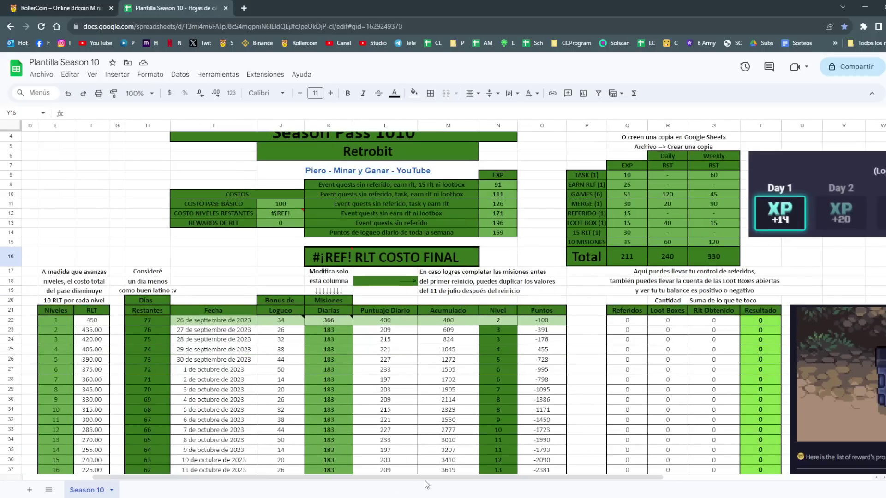
pyautogui.moveTo(424, 480); pyautogui.dragTo(373, 480)
pyautogui.click(364, 324)
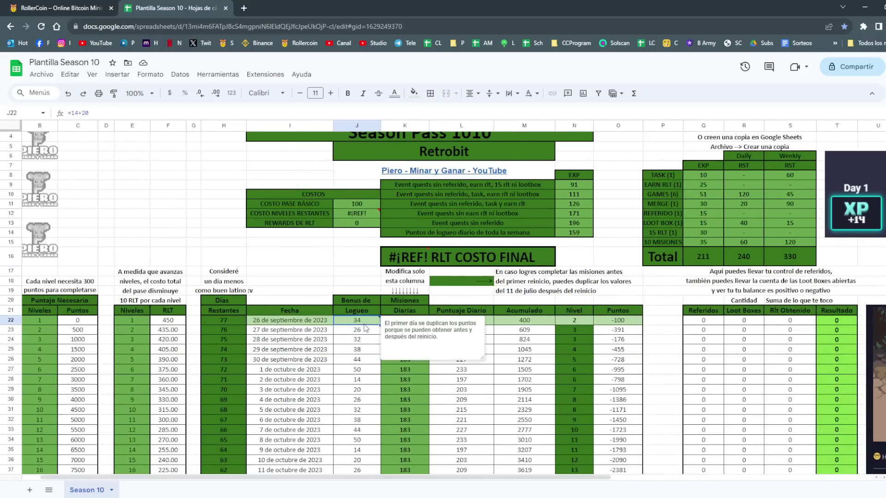
pyautogui.press('Right')
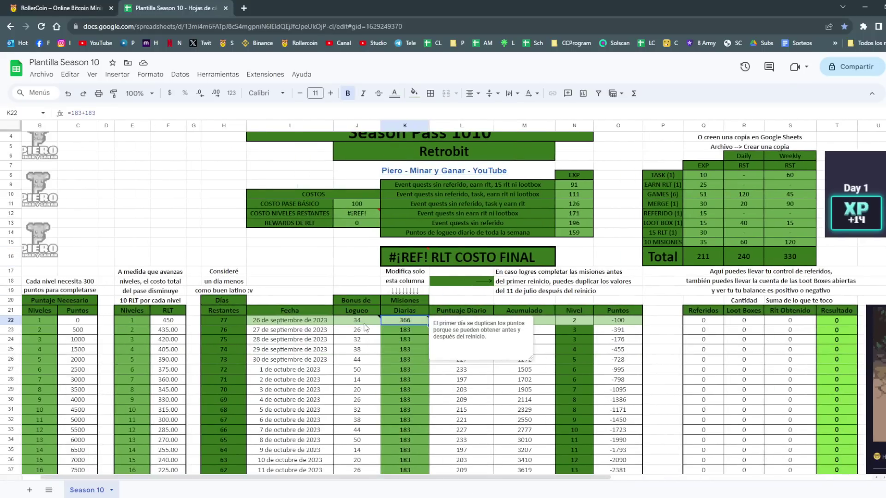
pyautogui.press('Right')
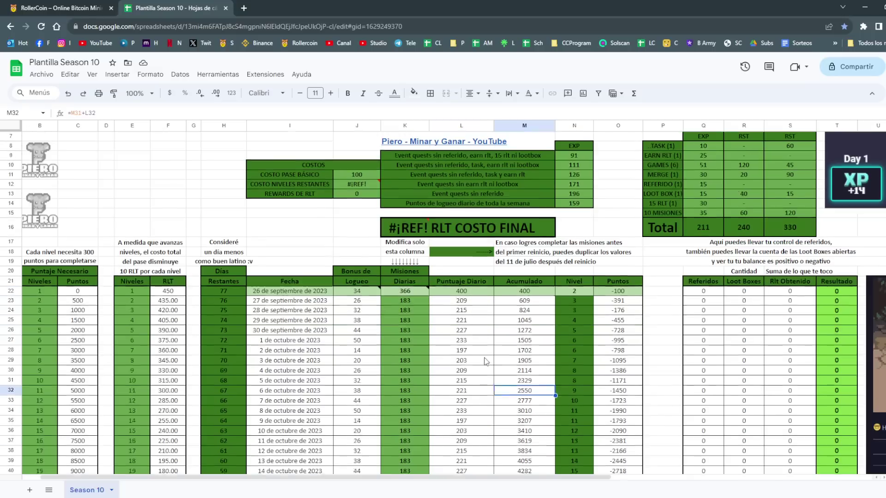
# - Clear the daily missions values from 27 September to 9 October (K23:K35)
pyautogui.scroll(-2, 419, 272)
pyautogui.moveTo(419, 272); pyautogui.dragTo(415, 390)
pyautogui.press('Delete')
# - Review the EXP table for event quest combinations and the 15 RLT quest entry
pyautogui.scroll(3, 415, 390)
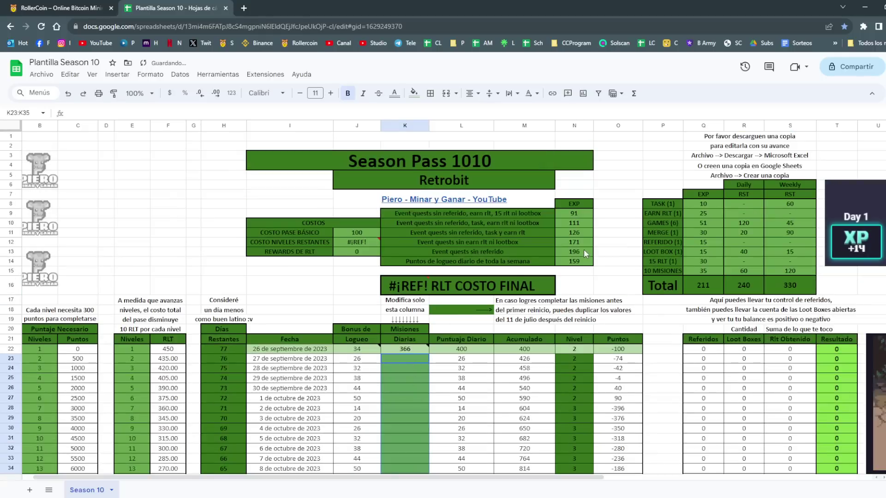
pyautogui.moveTo(559, 202)
pyautogui.mouseDown()
pyautogui.moveTo(699, 259)
pyautogui.moveTo(675, 262)
pyautogui.mouseUp()
pyautogui.click(675, 261)
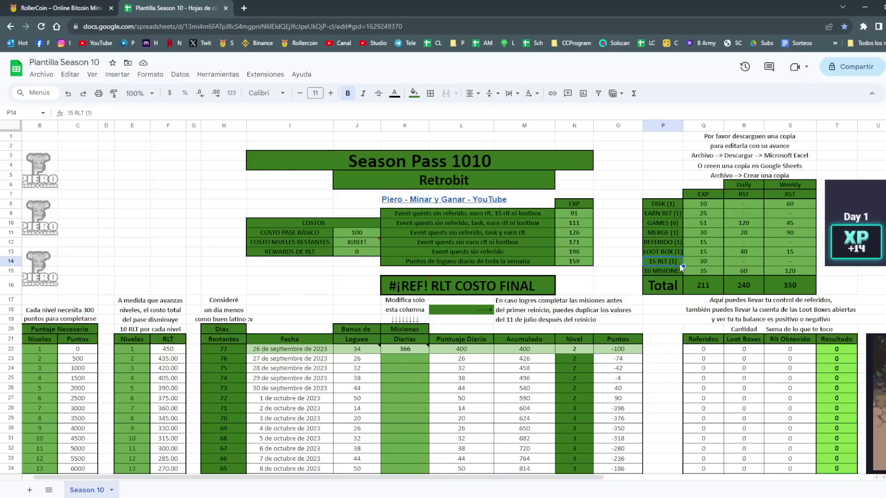
# - Switch to RollerCoin, open its store, and return to the spreadsheet
pyautogui.click(69, 8)
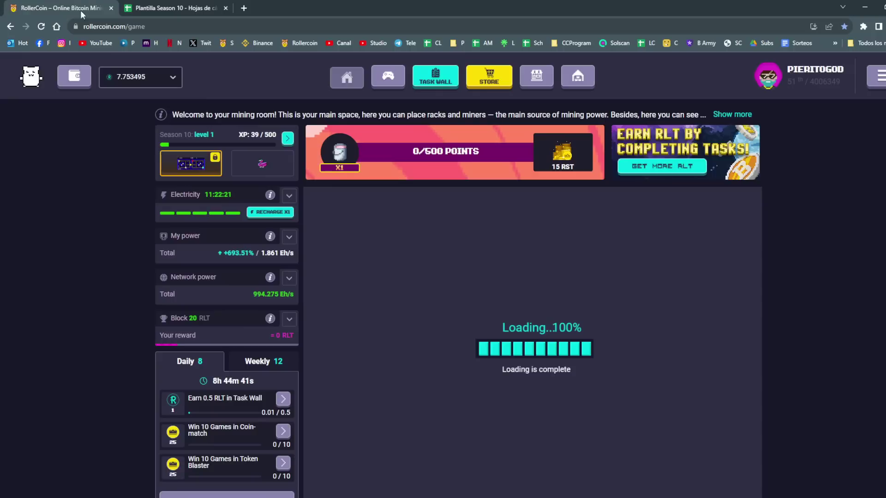
pyautogui.click(489, 79)
pyautogui.hotkey('ctrl', 'Tab')
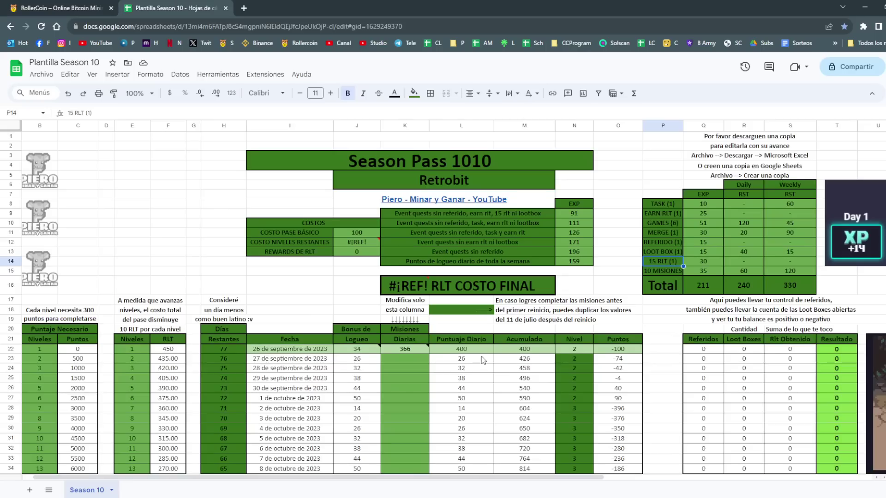
# - Change the daily missions formula for 26 September (K22) to 100+100
pyautogui.click(415, 352)
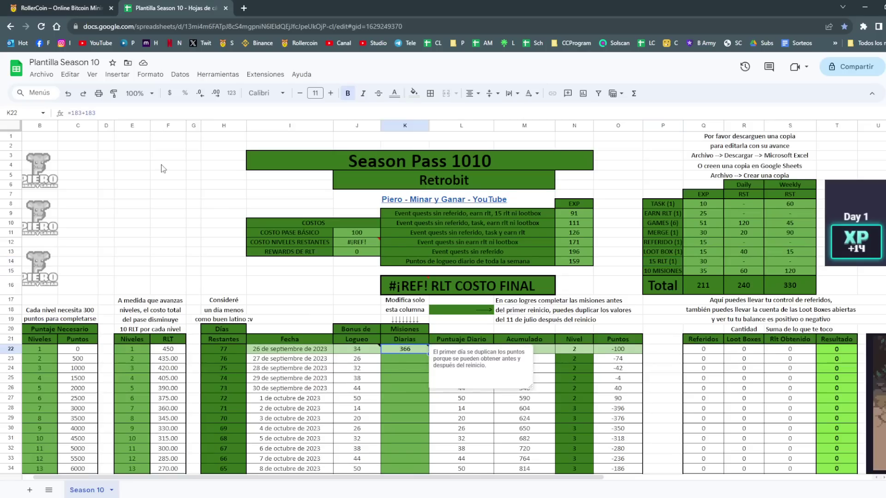
pyautogui.click(81, 113)
pyautogui.press('BackSpace')
pyautogui.press('BackSpace')
pyautogui.press('BackSpace')
pyautogui.write('100')
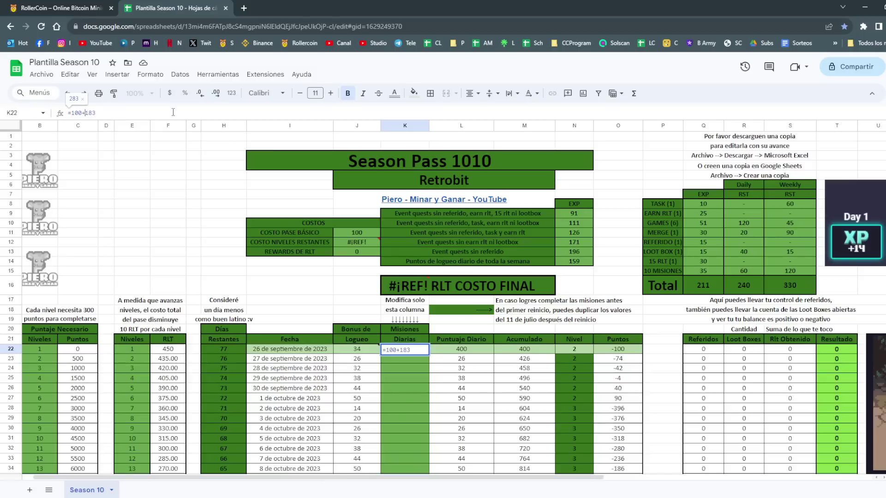
pyautogui.write('0')
pyautogui.press('Return')
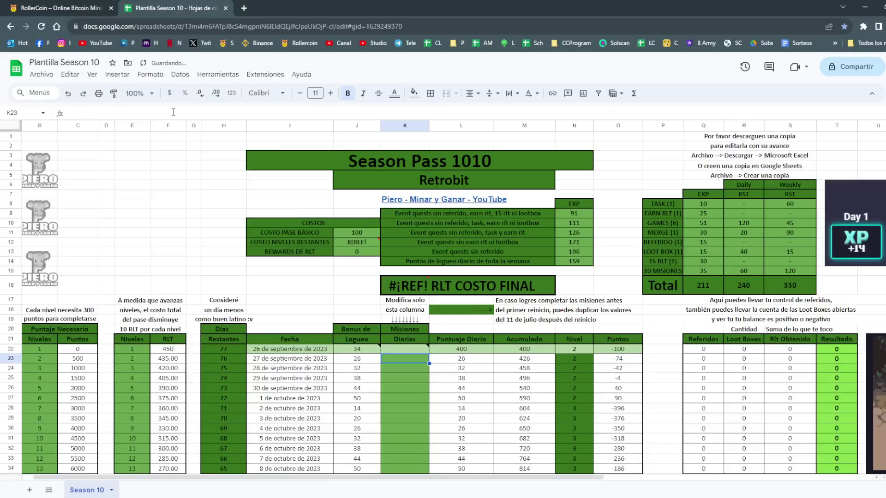
# - Examine the daily points projection through 12 December and the pass profitability section beneath it
pyautogui.scroll(-9, 437, 288)
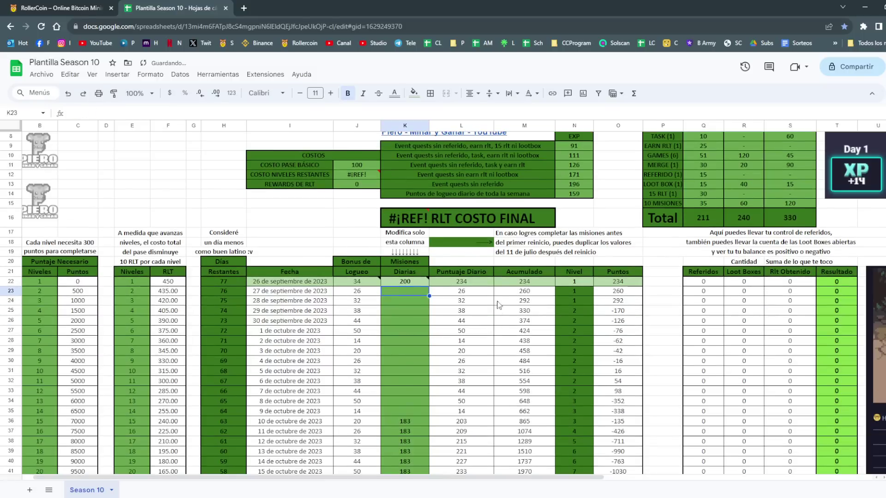
pyautogui.scroll(-11, 322, 185)
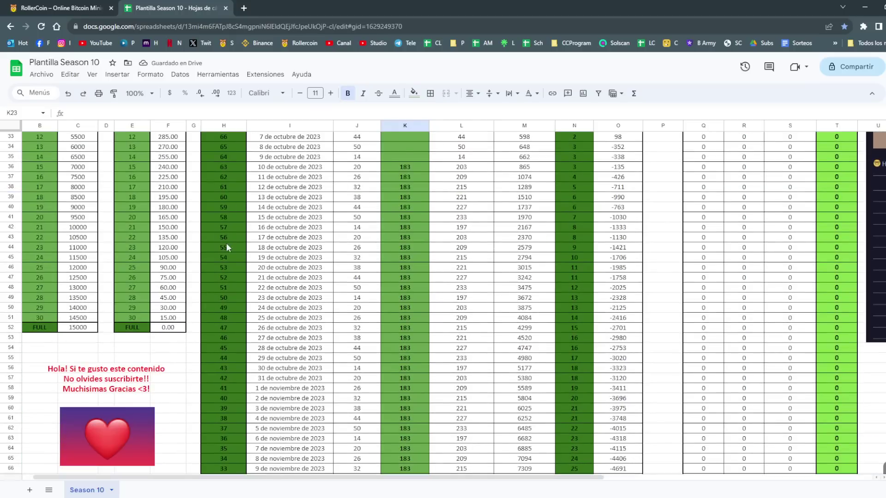
pyautogui.scroll(7, 517, 319)
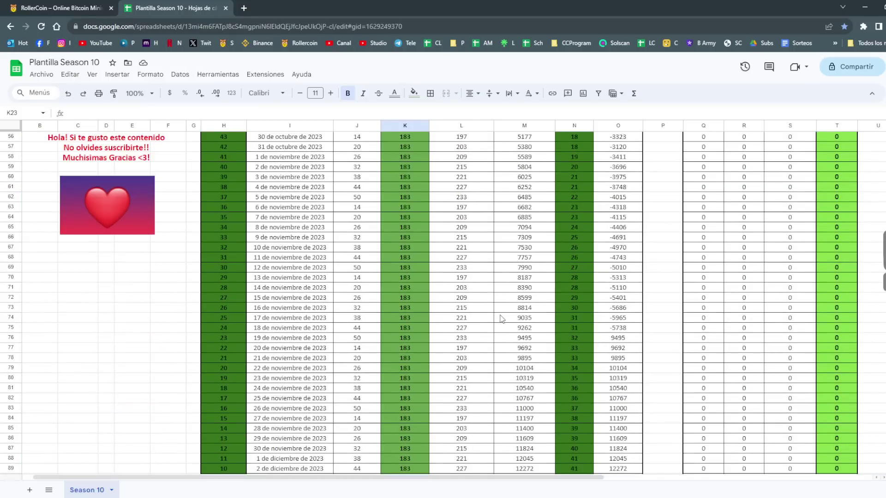
pyautogui.scroll(6, 502, 319)
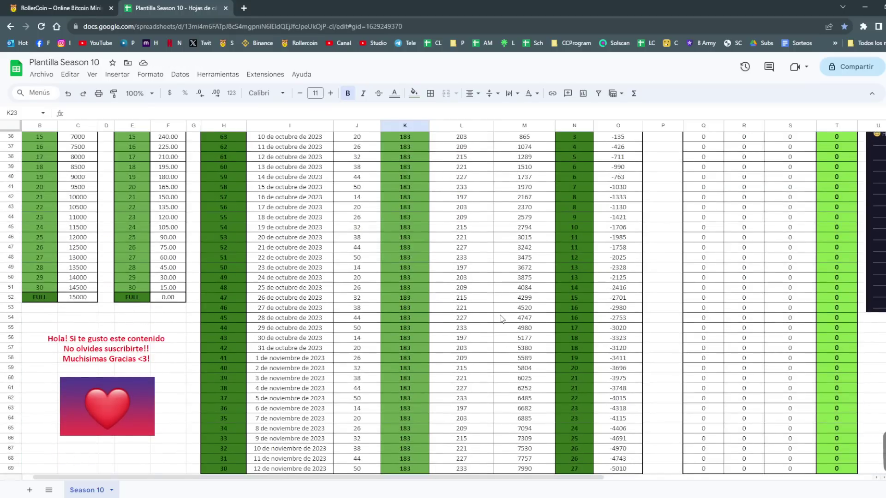
pyautogui.scroll(6, 502, 318)
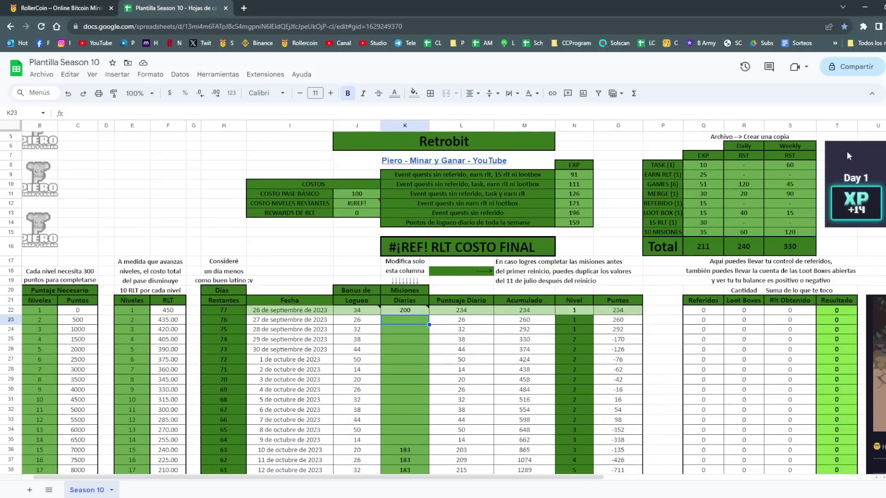
pyautogui.moveTo(882, 138); pyautogui.dragTo(873, 188)
pyautogui.scroll(20, 601, 294)
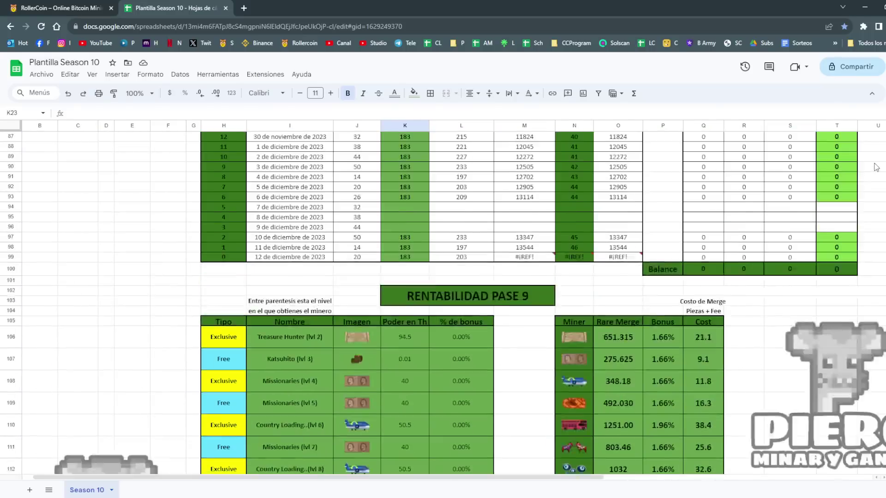
# - Review the points required per level, from level 2 through the full pass
pyautogui.scroll(-3, 606, 317)
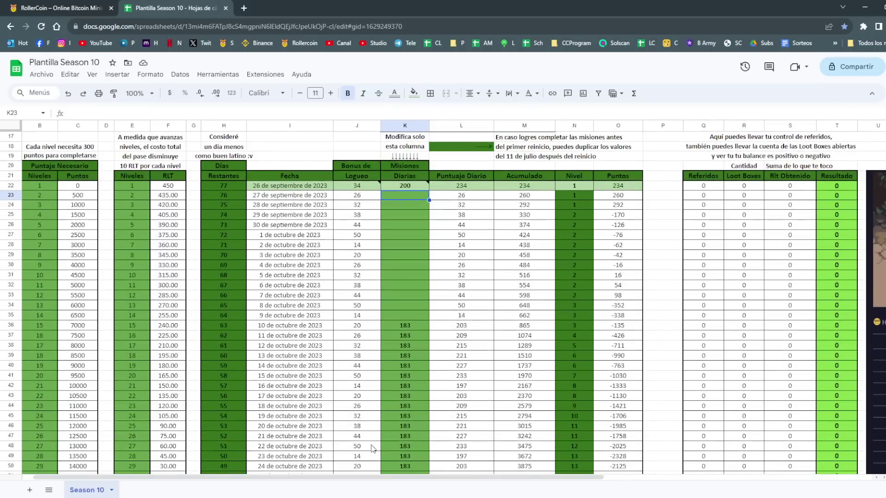
pyautogui.hscroll(-1, 351, 480)
pyautogui.scroll(-1, 238, 374)
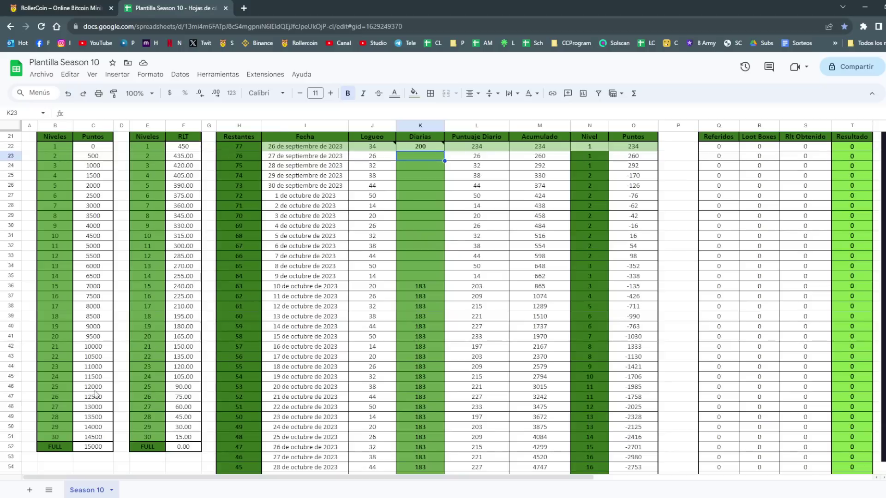
pyautogui.click(91, 447)
pyautogui.moveTo(100, 159); pyautogui.dragTo(105, 450)
pyautogui.click(105, 450)
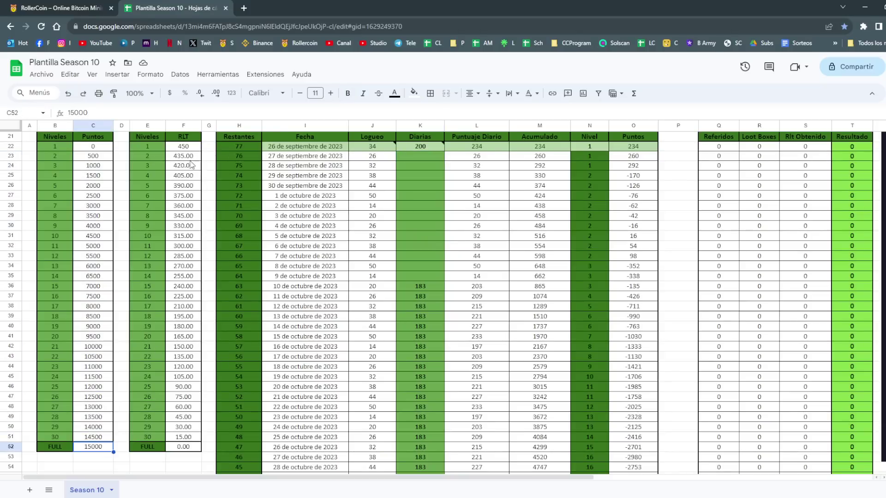
# - Review the RLT cost per level column, check the level 14 cost formula, and return to the pass cost summary
pyautogui.moveTo(187, 150); pyautogui.dragTo(185, 318)
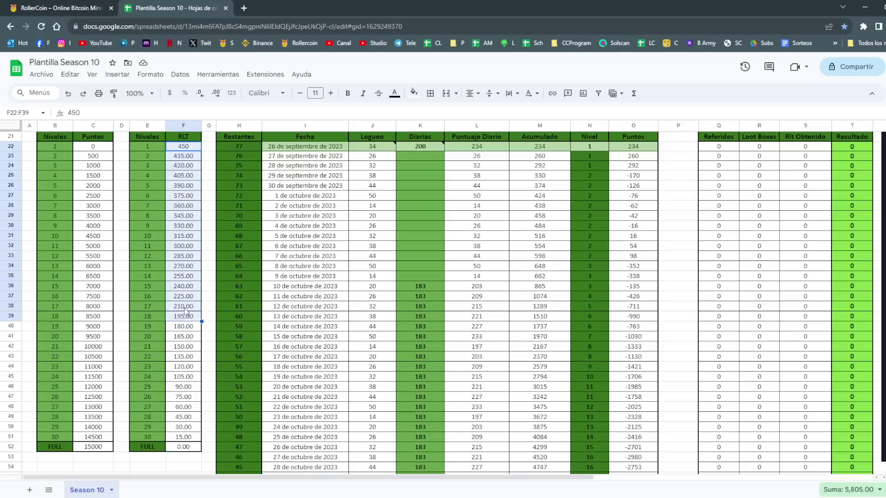
pyautogui.click(183, 275)
pyautogui.scroll(7, 302, 253)
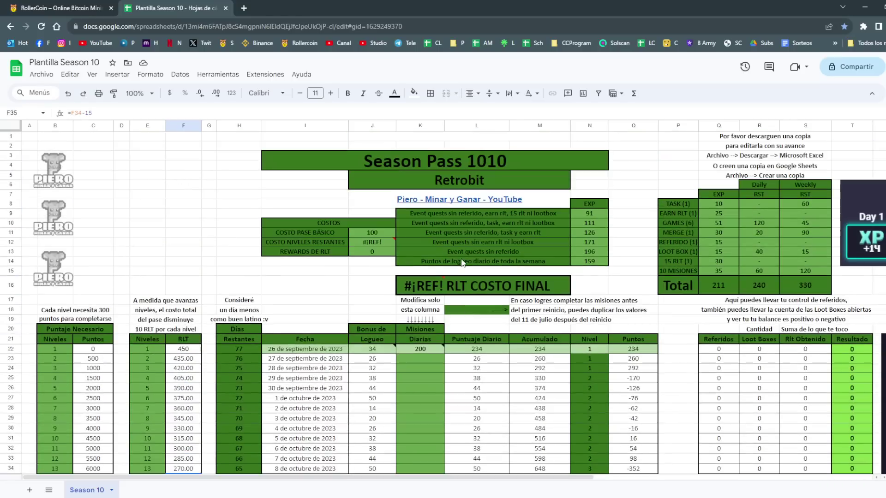
# - Switch to the RollerCoin season pass page and review the XP rewards of the game-winning daily quests
pyautogui.click(46, 8)
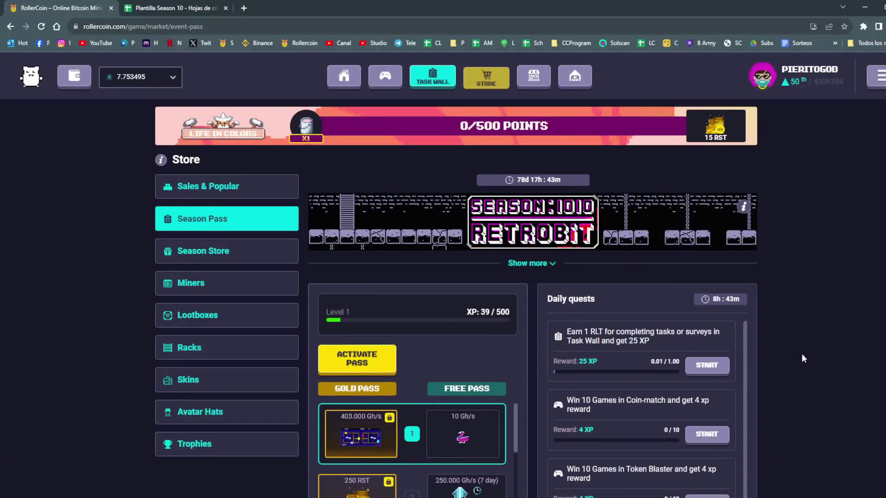
pyautogui.scroll(-3, 761, 341)
pyautogui.scroll(-1, 645, 286)
pyautogui.scroll(-1, 640, 274)
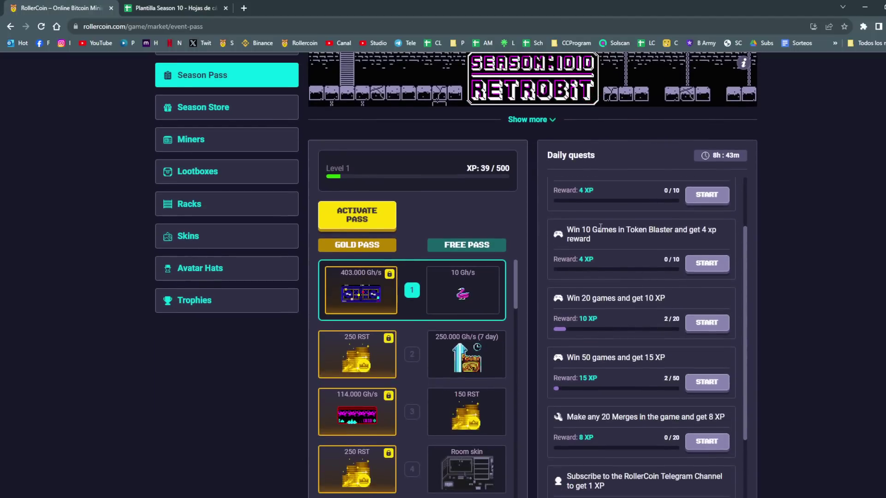
pyautogui.scroll(1, 600, 254)
pyautogui.moveTo(578, 238); pyautogui.dragTo(589, 237)
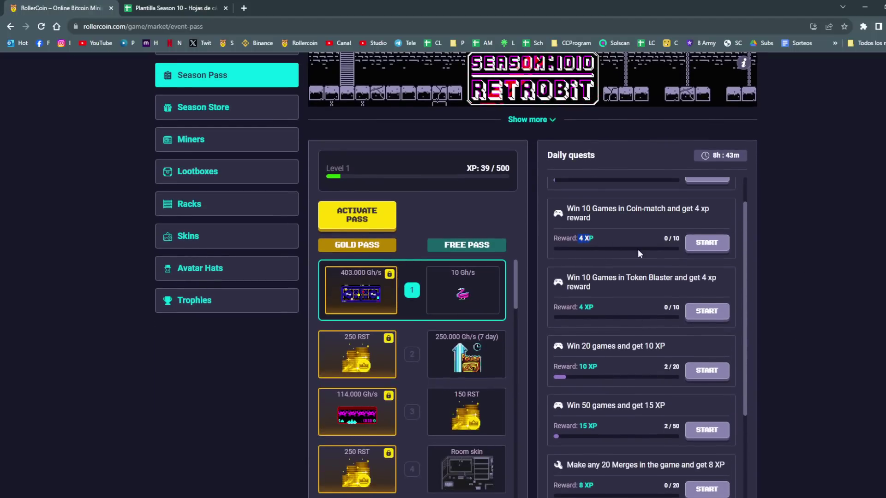
pyautogui.scroll(1, 632, 248)
pyautogui.scroll(-2, 644, 271)
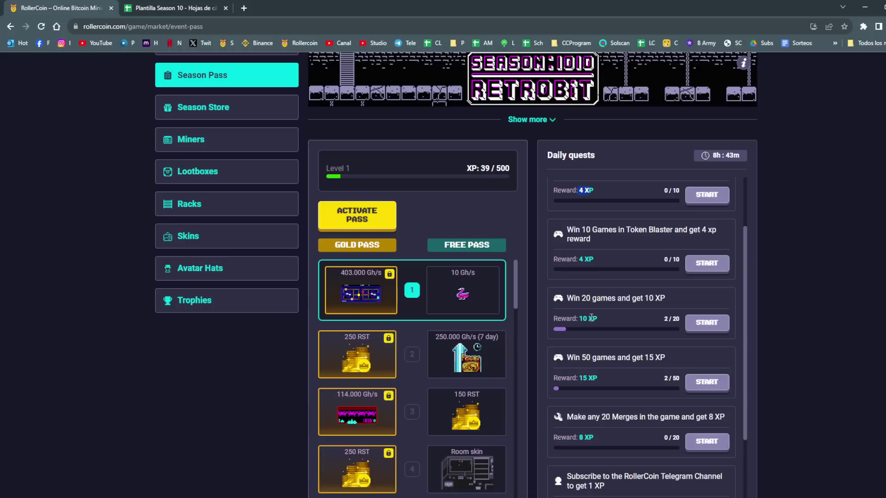
# - Compare the game-winning and 20-merge quest rewards with the earlier season's quest list at rows 164 onward of the Season 10 spreadsheet
pyautogui.click(165, 4)
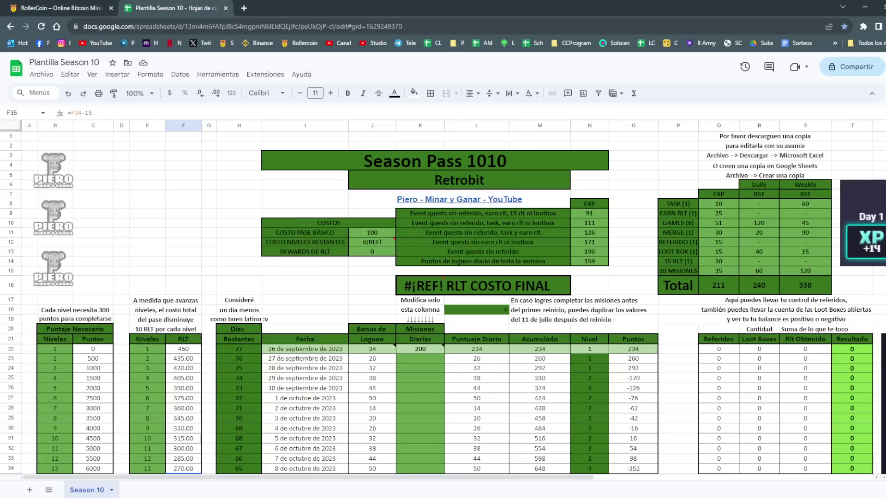
pyautogui.moveTo(880, 132); pyautogui.dragTo(875, 206)
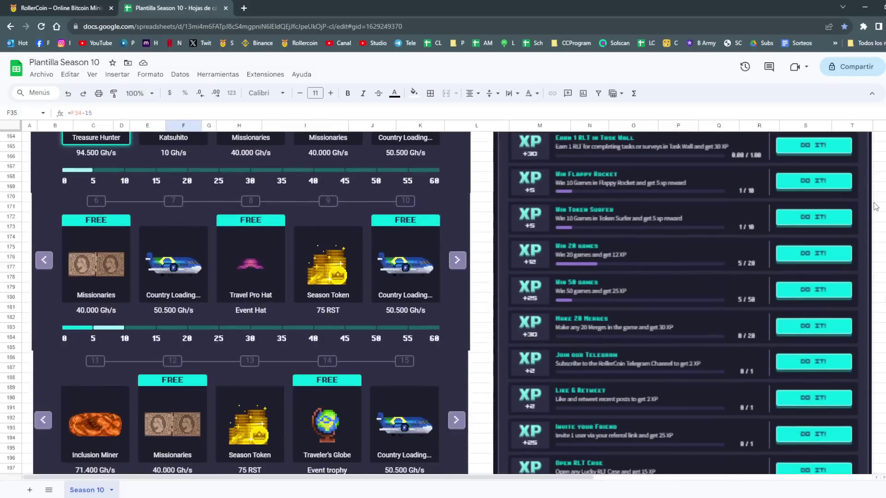
pyautogui.click(83, 8)
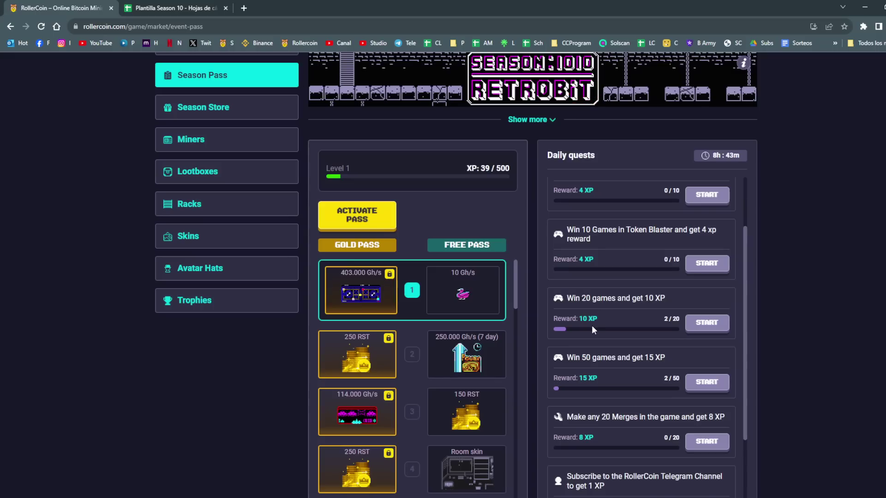
pyautogui.click(210, 7)
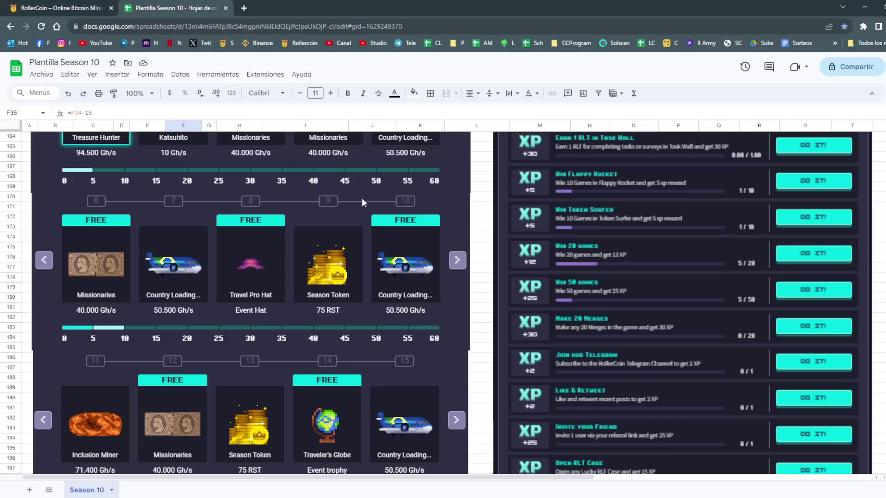
pyautogui.click(98, 10)
pyautogui.scroll(-1, 624, 346)
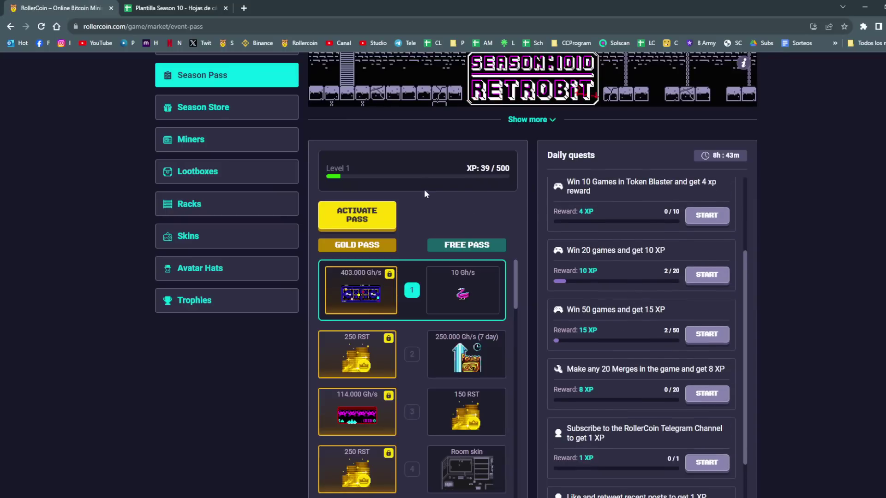
pyautogui.scroll(-2, 655, 326)
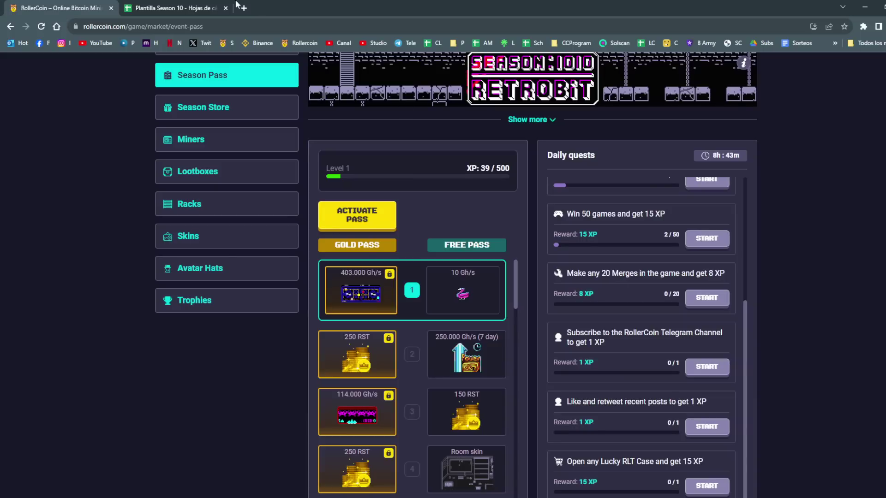
pyautogui.hotkey('ctrl', 'Tab')
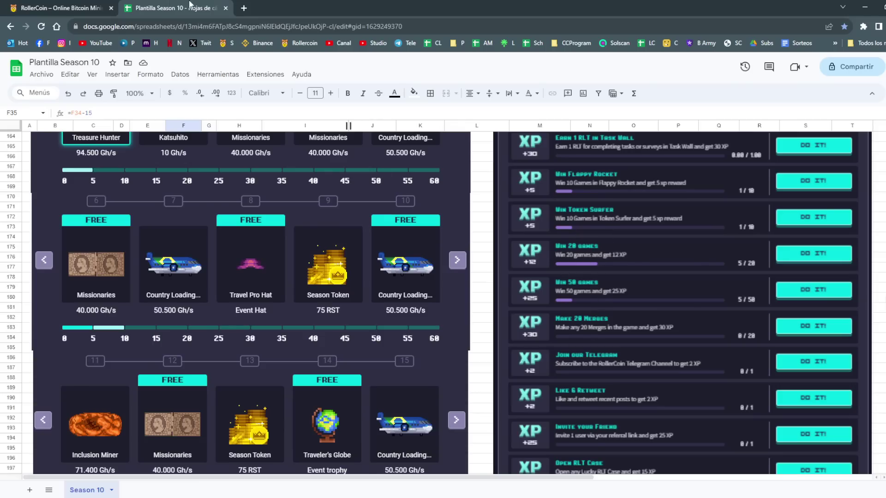
pyautogui.click(93, 8)
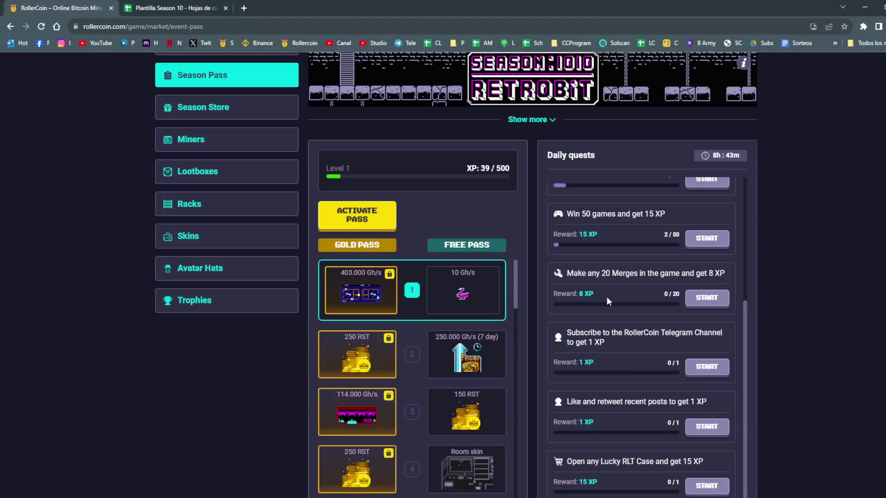
# - Start the Telegram channel subscription quest to collect its 1 XP, check its claimed status, and close the Telegram page
pyautogui.scroll(-2, 606, 297)
pyautogui.click(706, 271)
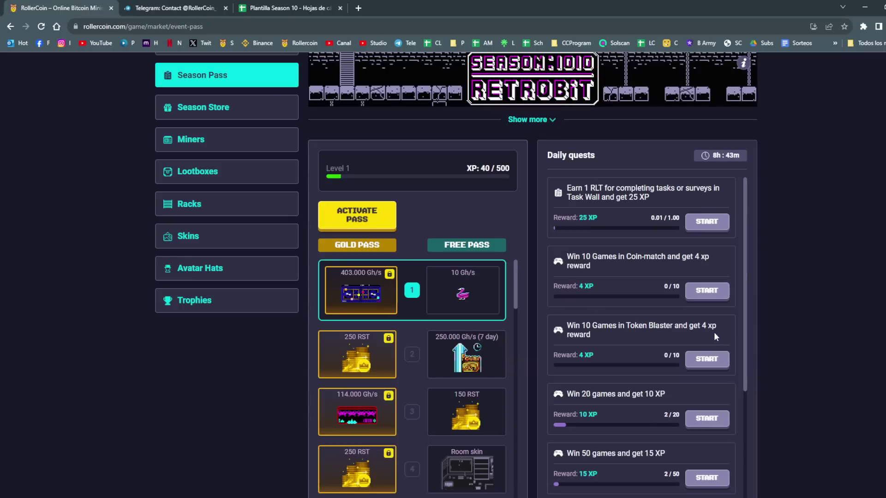
pyautogui.scroll(-3, 699, 330)
pyautogui.scroll(-4, 700, 335)
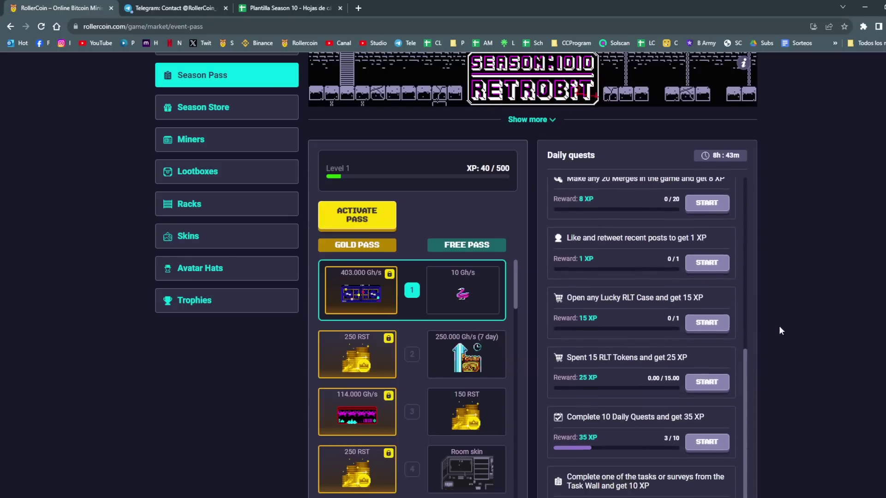
pyautogui.scroll(-3, 777, 332)
pyautogui.moveTo(746, 268); pyautogui.dragTo(747, 372)
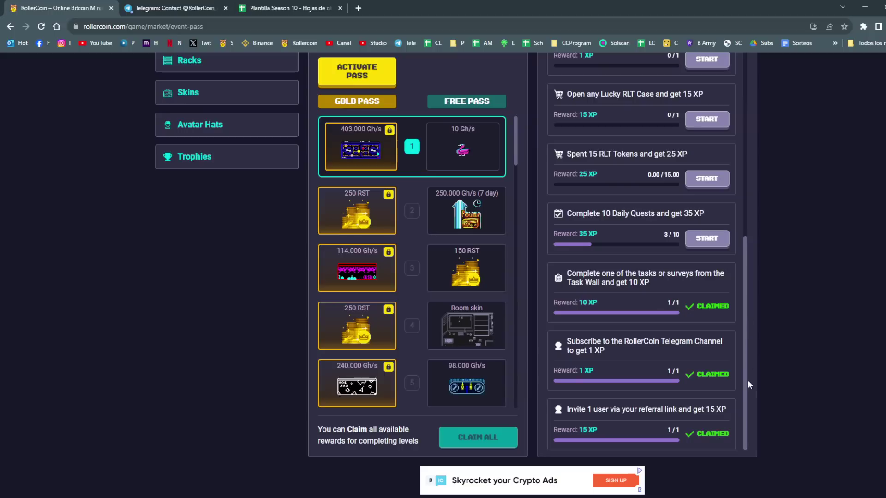
pyautogui.scroll(1, 746, 303)
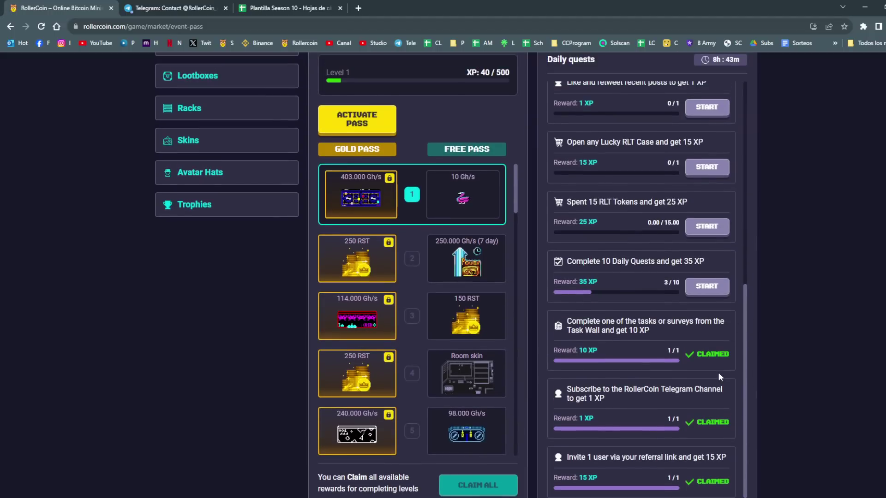
pyautogui.click(162, 8)
pyautogui.click(225, 8)
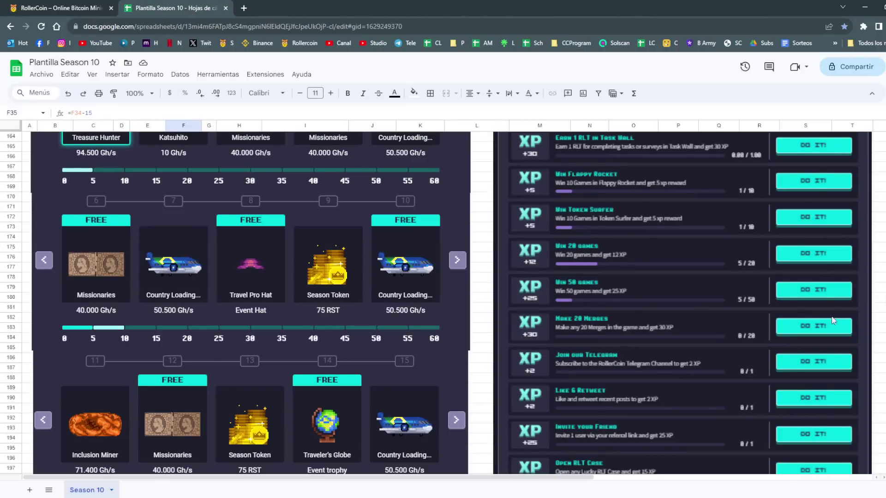
# - Compare the social and referral quest rewards in the spreadsheet's earlier quest list with RollerCoin's current daily quests
pyautogui.scroll(-1, 826, 302)
pyautogui.scroll(2, 813, 180)
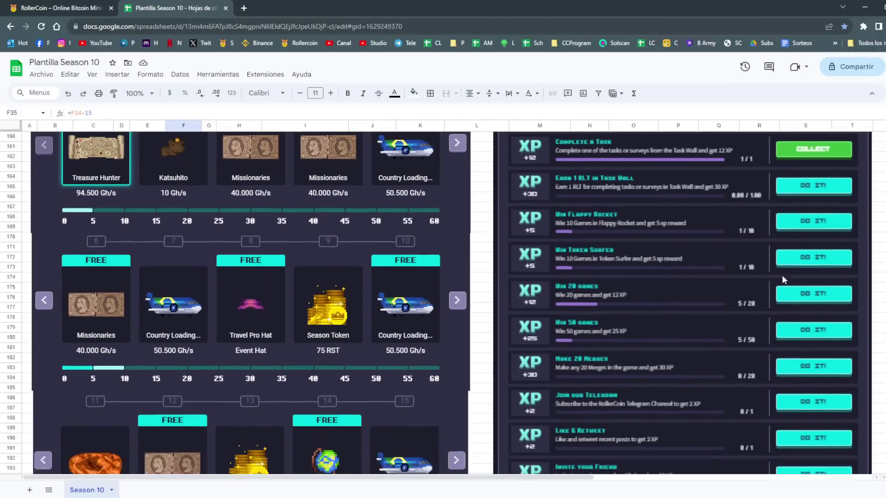
pyautogui.scroll(-2, 781, 273)
pyautogui.click(56, 6)
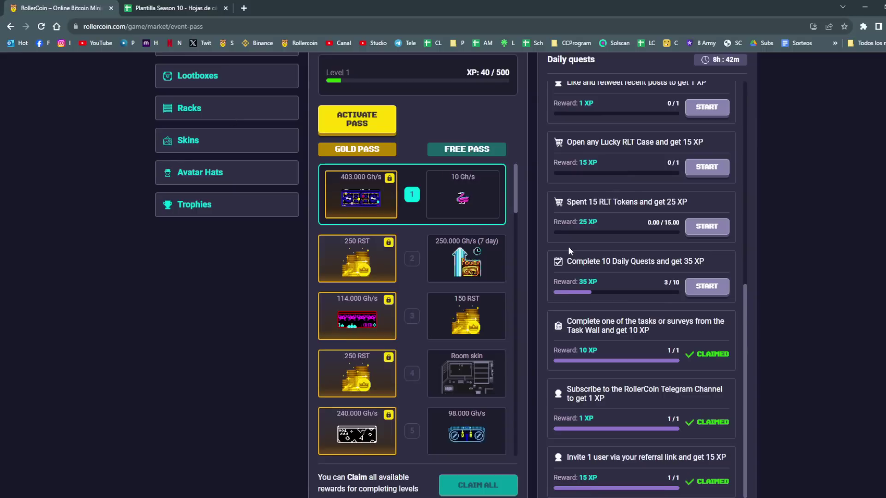
pyautogui.scroll(-1, 635, 279)
pyautogui.scroll(3, 675, 271)
pyautogui.scroll(1, 671, 273)
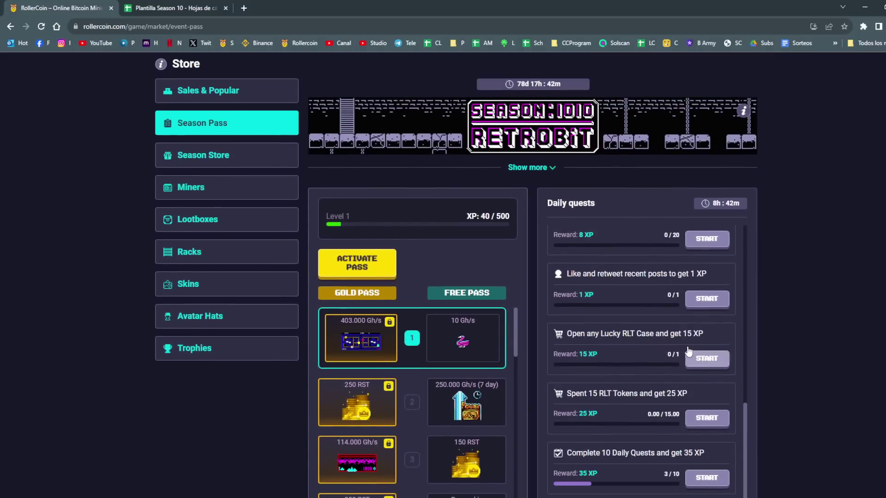
# - Start the like-and-retweet quest to collect its 1 XP and close the Twitter page it opens
pyautogui.click(707, 300)
pyautogui.click(79, 5)
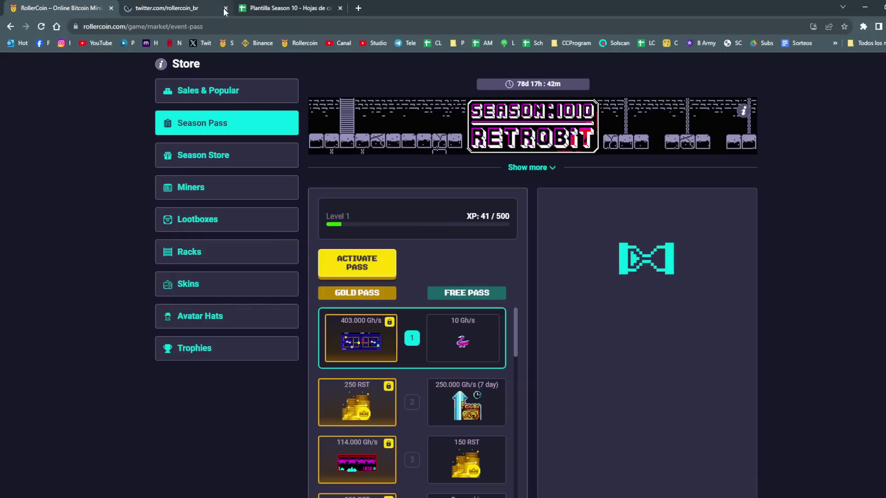
pyautogui.click(226, 8)
# - Compare the Lucky RLT Case quest reward on RollerCoin with its entry in the spreadsheet's earlier quest list
pyautogui.scroll(-1, 668, 340)
pyautogui.scroll(-2, 666, 334)
pyautogui.scroll(-1, 829, 343)
pyautogui.scroll(-2, 829, 342)
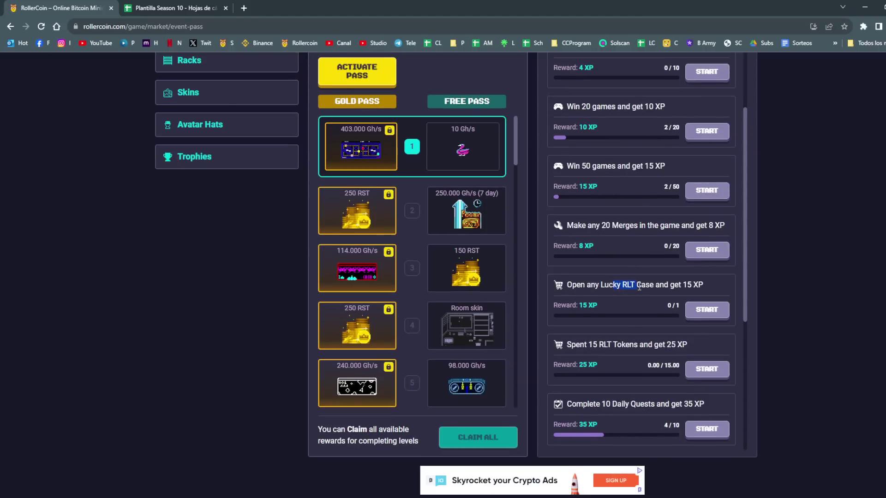
pyautogui.click(125, 5)
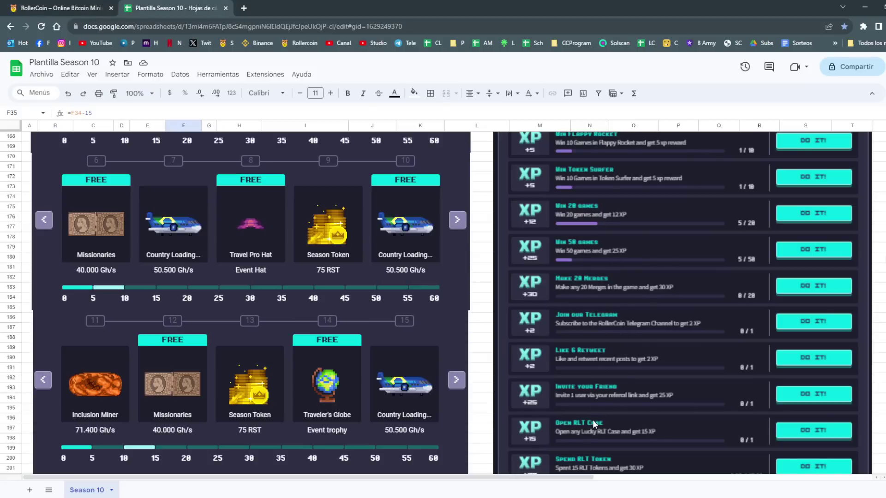
pyautogui.click(112, 3)
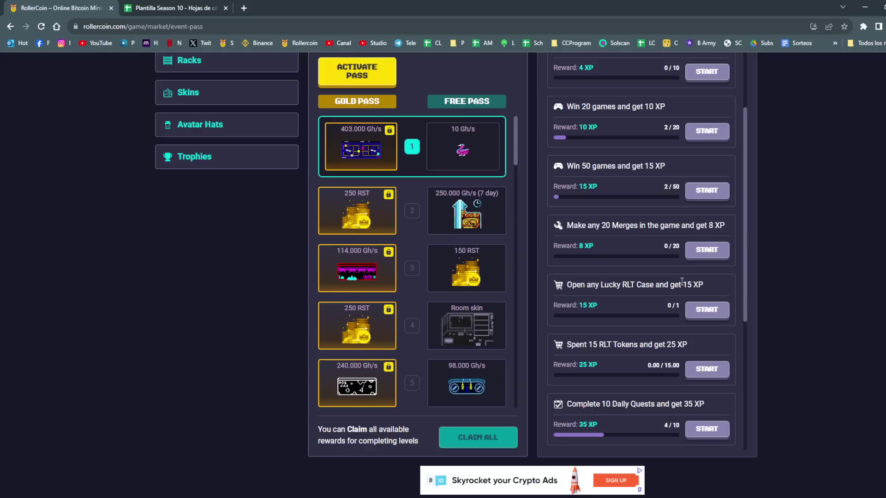
# - Compare the rewards for spending 15 RLT and completing 10 daily quests between RollerCoin and the spreadsheet's earlier quest list
pyautogui.scroll(-2, 671, 287)
pyautogui.hotkey('ctrl', 'Tab')
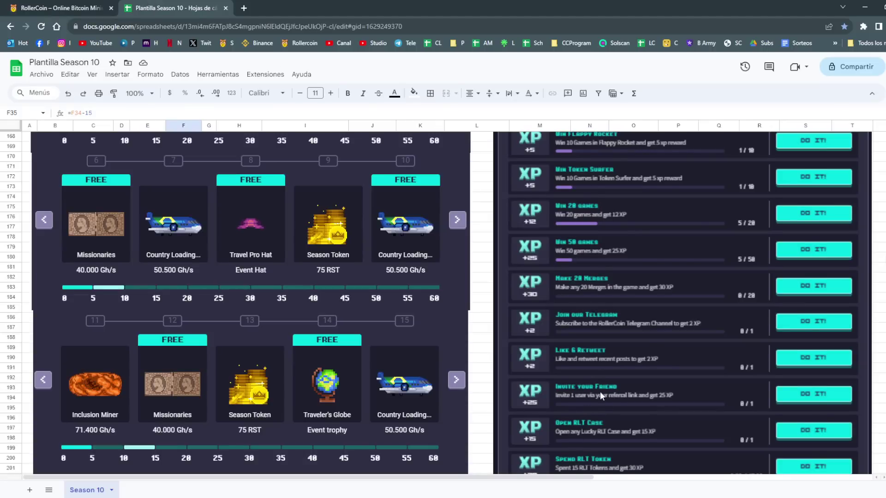
pyautogui.scroll(-1, 600, 391)
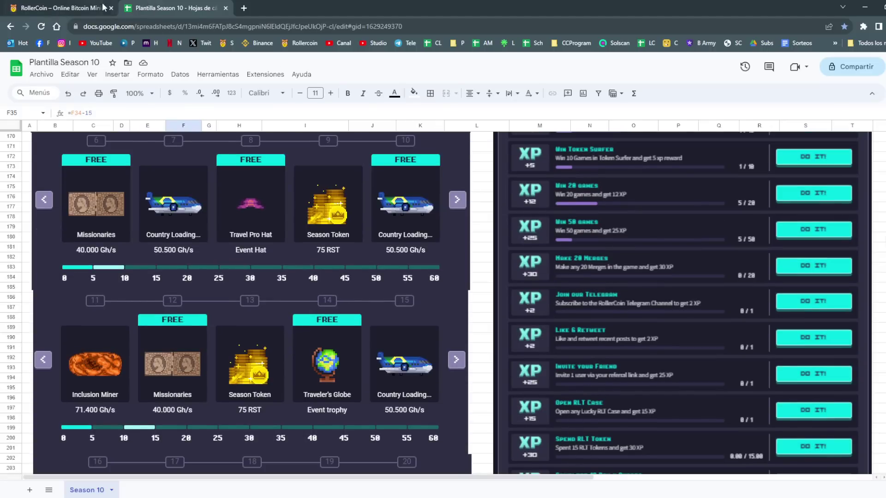
pyautogui.click(88, 10)
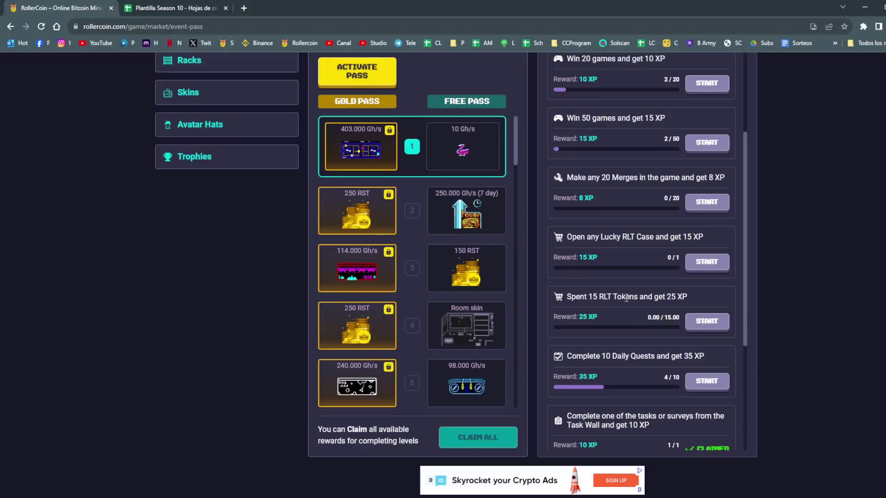
pyautogui.scroll(-1, 627, 298)
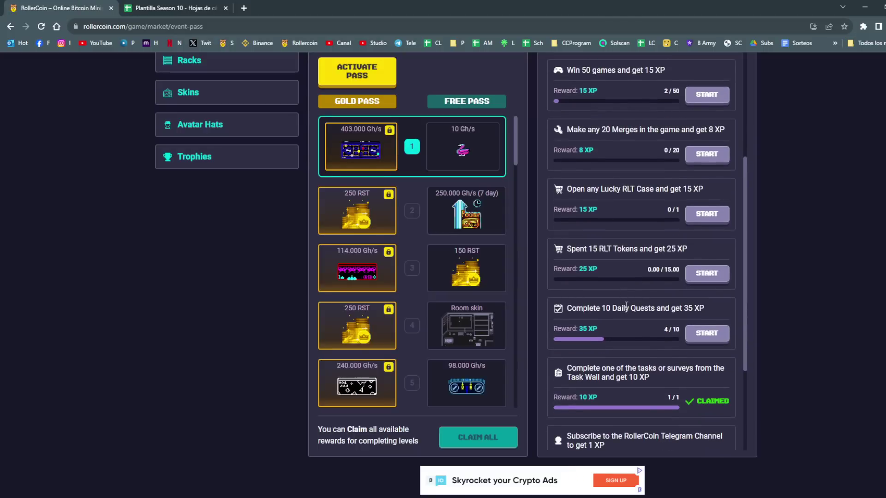
pyautogui.hotkey('ctrl', 'Tab')
pyautogui.scroll(-3, 686, 352)
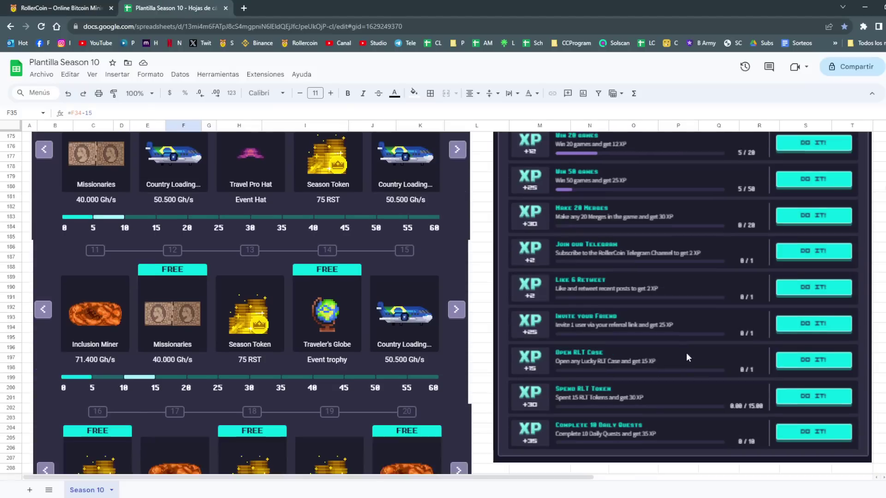
pyautogui.click(110, 4)
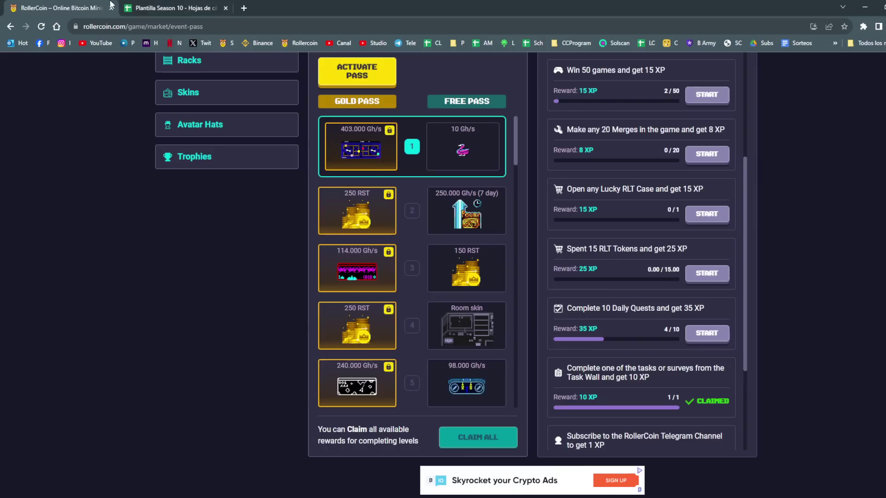
# - Review the full daily quest list from the Task Wall quest to the claimed ones, and return to the spreadsheet's earlier quest list
pyautogui.scroll(3, 649, 314)
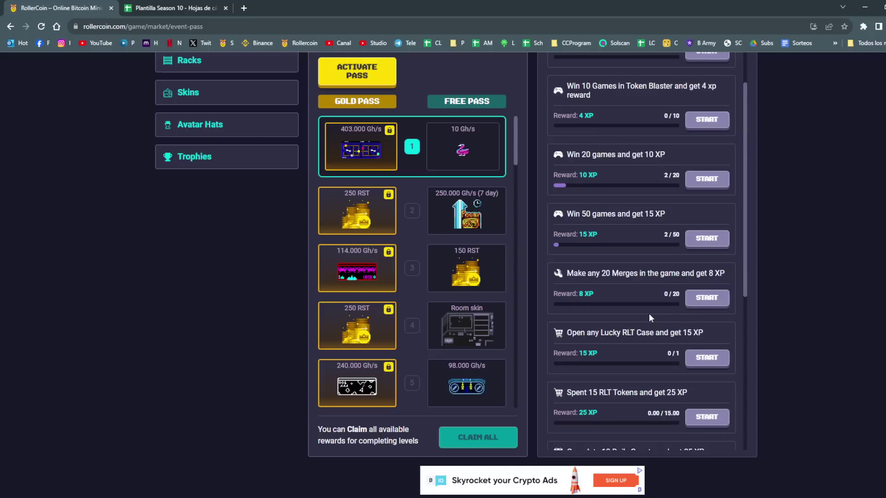
pyautogui.scroll(5, 648, 314)
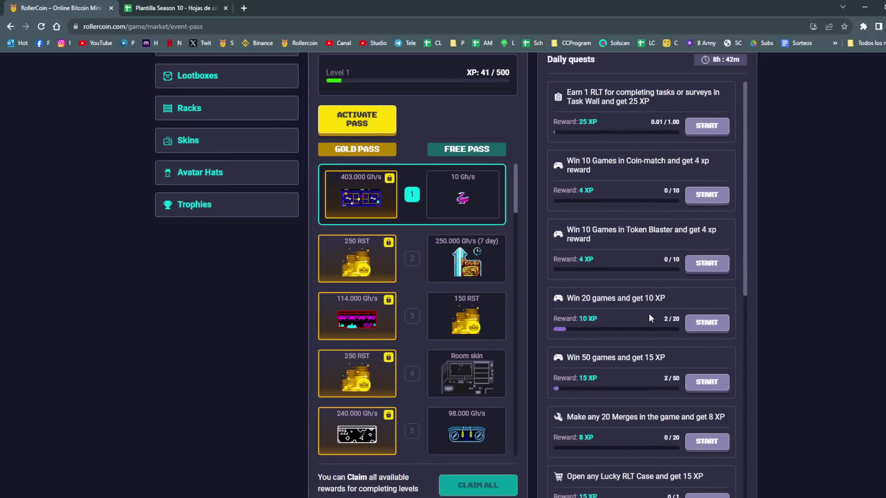
pyautogui.scroll(-4, 649, 314)
pyautogui.scroll(1, 649, 322)
pyautogui.scroll(-2, 648, 356)
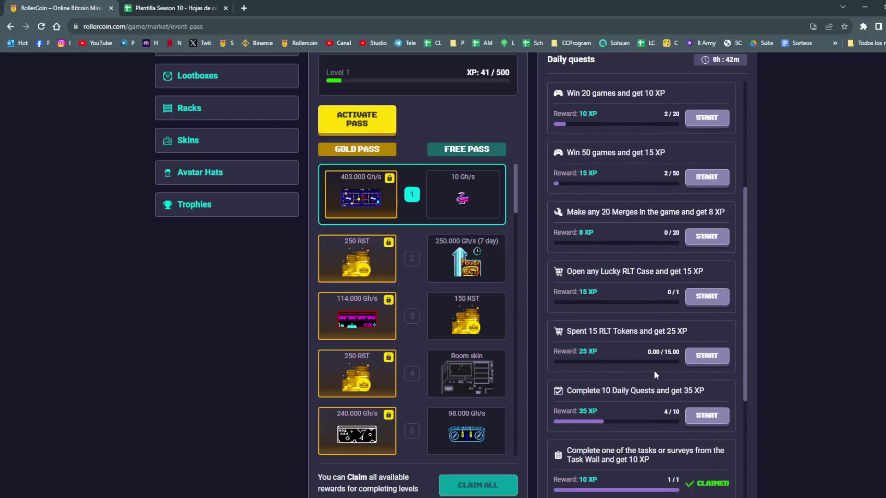
pyautogui.moveTo(746, 325); pyautogui.dragTo(741, 475)
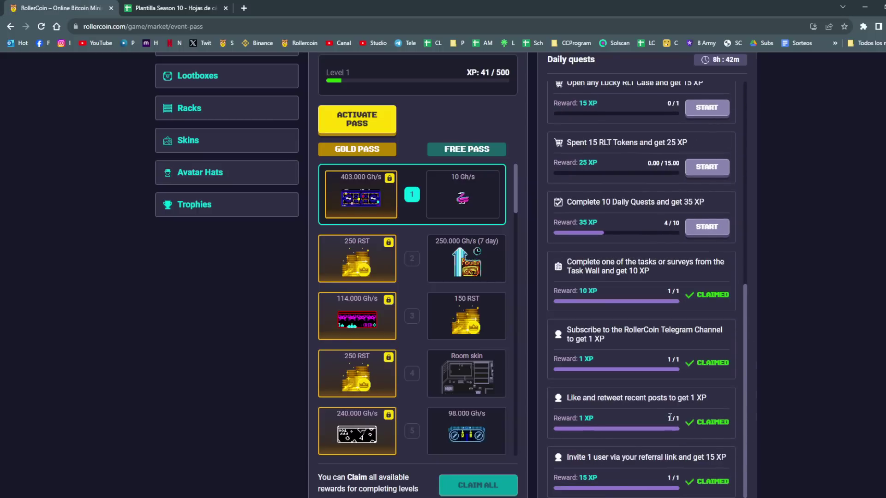
pyautogui.hotkey('ctrl', 'Tab')
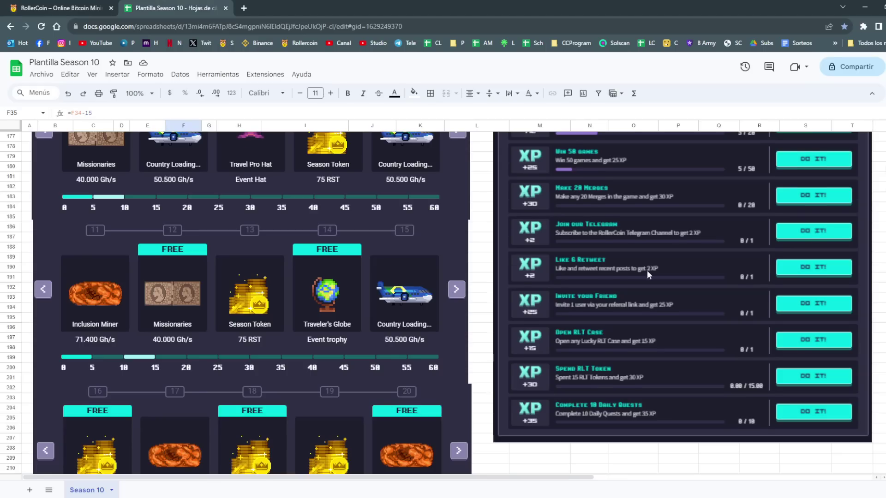
# - Compare the game, merge, social and referral quest rewards in the spreadsheet's earlier quest list with RollerCoin's current daily quests
pyautogui.scroll(5, 647, 270)
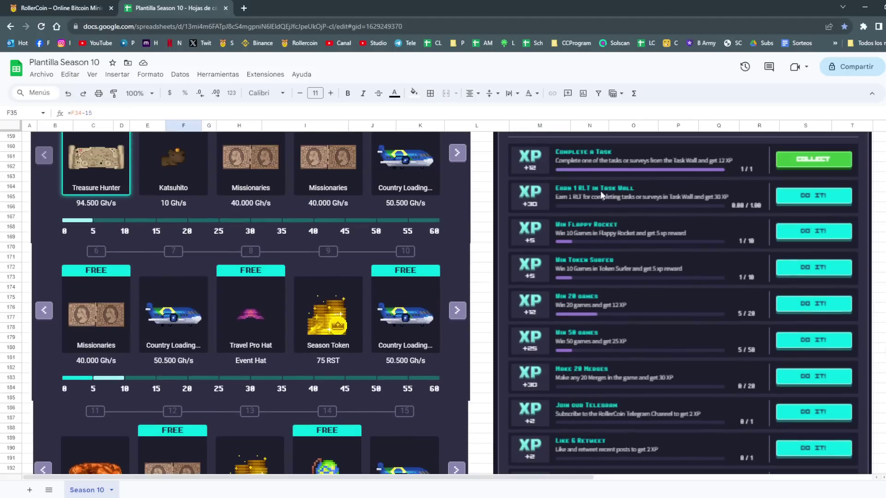
pyautogui.scroll(-2, 643, 308)
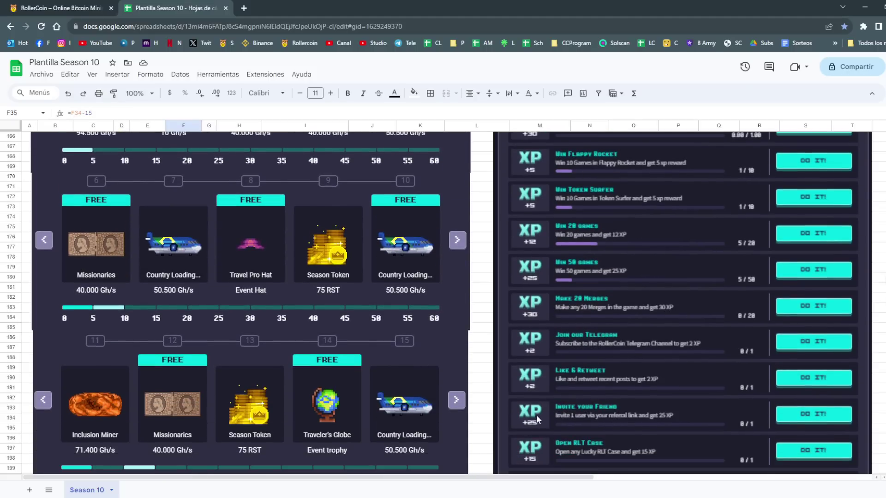
pyautogui.click(115, 5)
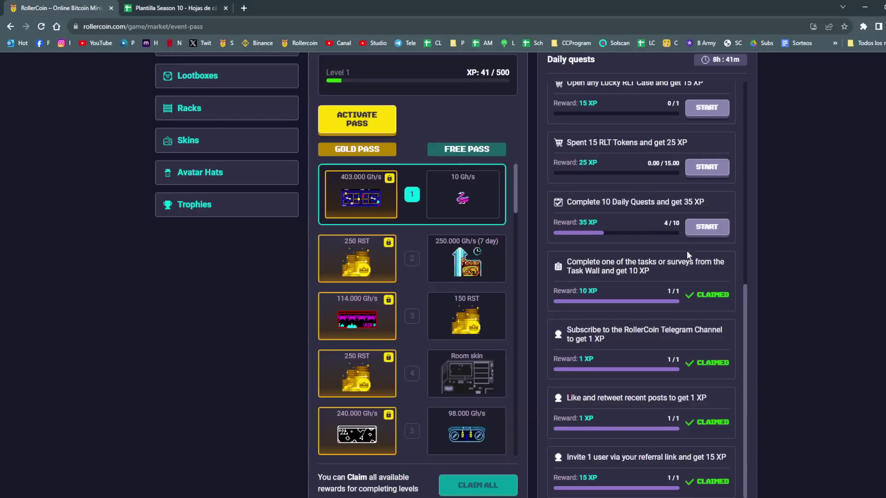
pyautogui.scroll(-3, 681, 256)
pyautogui.scroll(10, 674, 261)
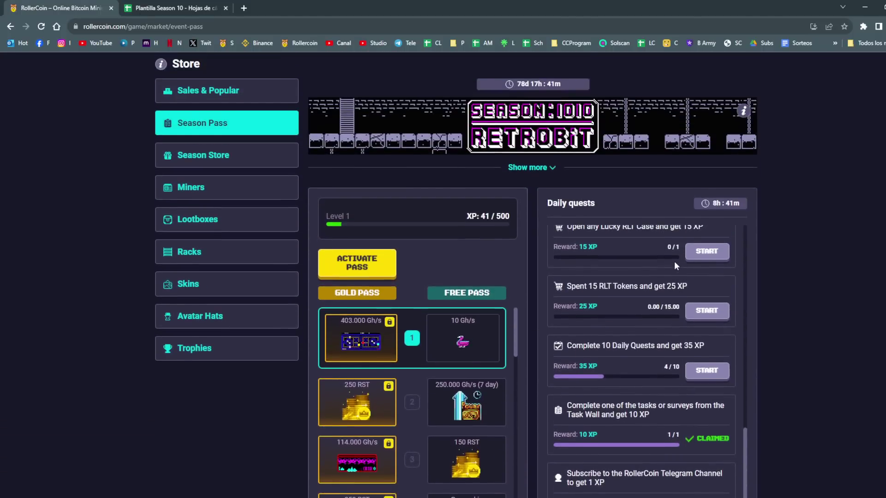
pyautogui.click(142, 5)
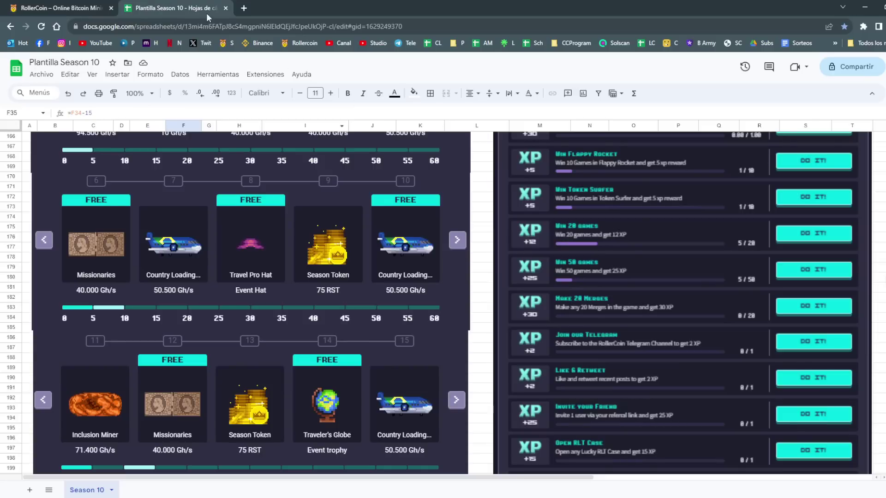
pyautogui.scroll(2, 514, 222)
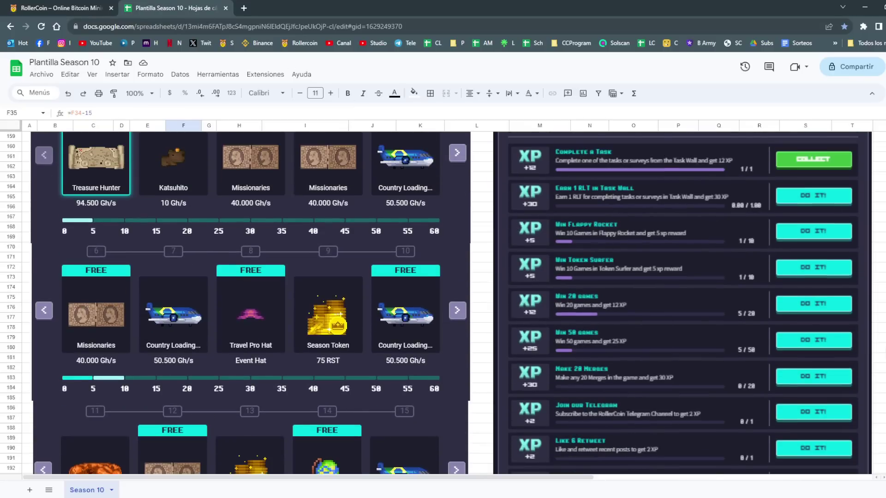
# - Check the Season Pass 1010 cost and EXP summary in the template against the season pass level progress on RollerCoin
pyautogui.scroll(20, 642, 198)
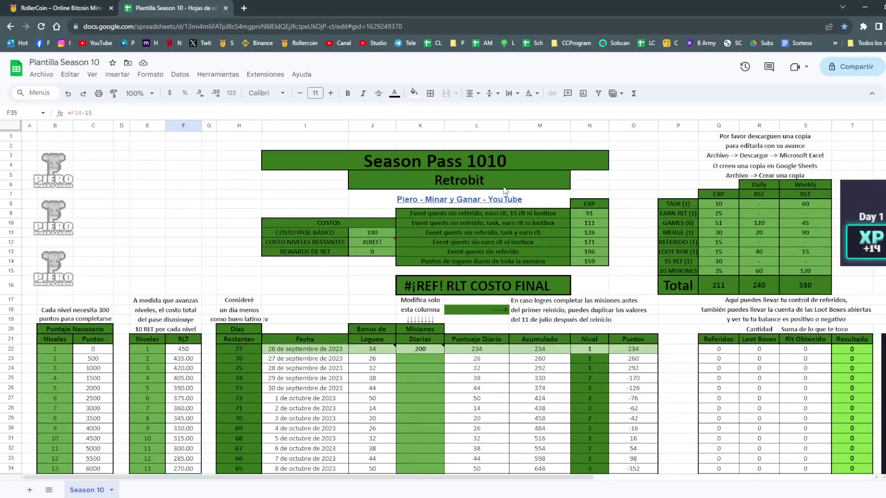
pyautogui.click(87, 7)
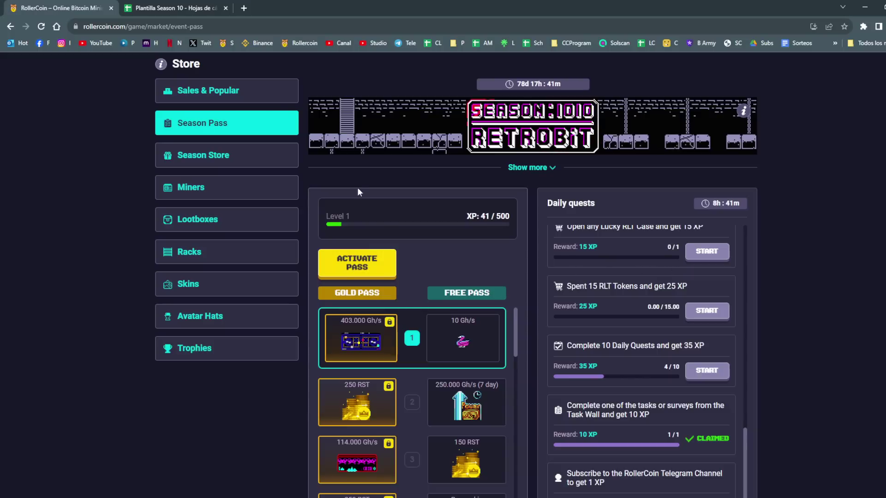
pyautogui.click(175, 8)
# - Examine the level and points columns of the template's daily table from October through to the final December dates
pyautogui.scroll(-10, 562, 379)
pyautogui.moveTo(480, 237)
pyautogui.mouseDown()
pyautogui.moveTo(527, 407)
pyautogui.moveTo(544, 328)
pyautogui.mouseUp()
pyautogui.moveTo(591, 177); pyautogui.dragTo(590, 337)
pyautogui.moveTo(590, 137); pyautogui.dragTo(648, 392)
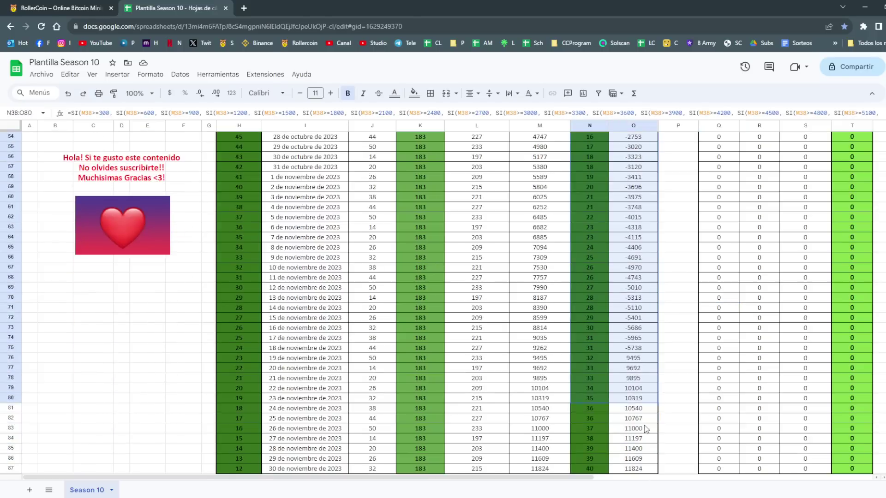
pyautogui.scroll(-4, 646, 373)
pyautogui.click(667, 337)
# - Inspect the level formula for 6 December and the points formula for 13 November, and return to the template's cost summary
pyautogui.click(595, 359)
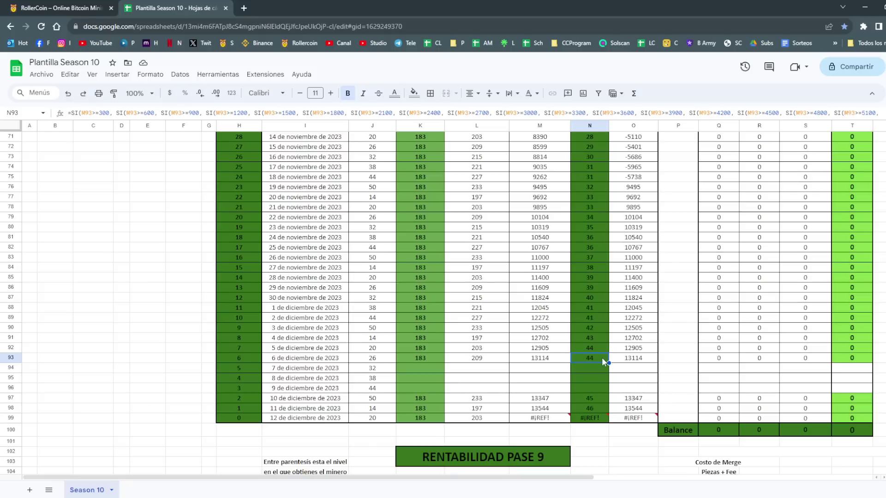
pyautogui.scroll(-1, 604, 361)
pyautogui.scroll(3, 603, 361)
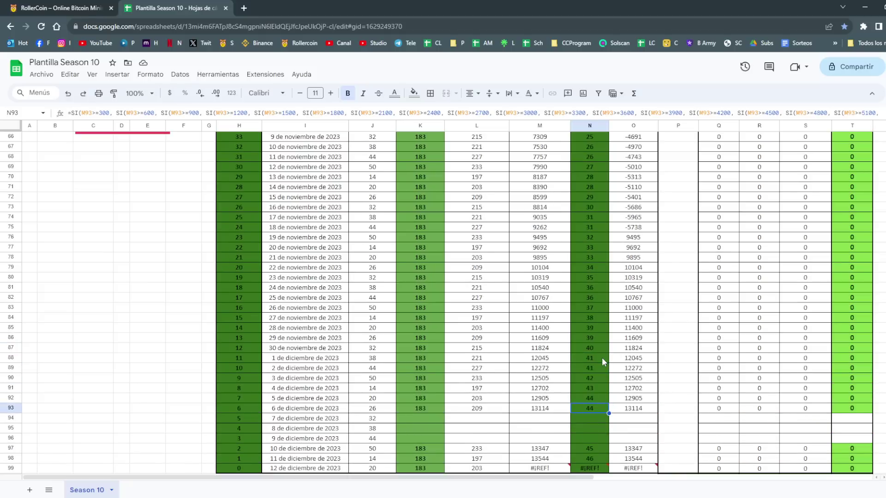
pyautogui.moveTo(391, 119); pyautogui.dragTo(391, 309)
pyautogui.moveTo(396, 256); pyautogui.dragTo(408, 119)
pyautogui.click(637, 177)
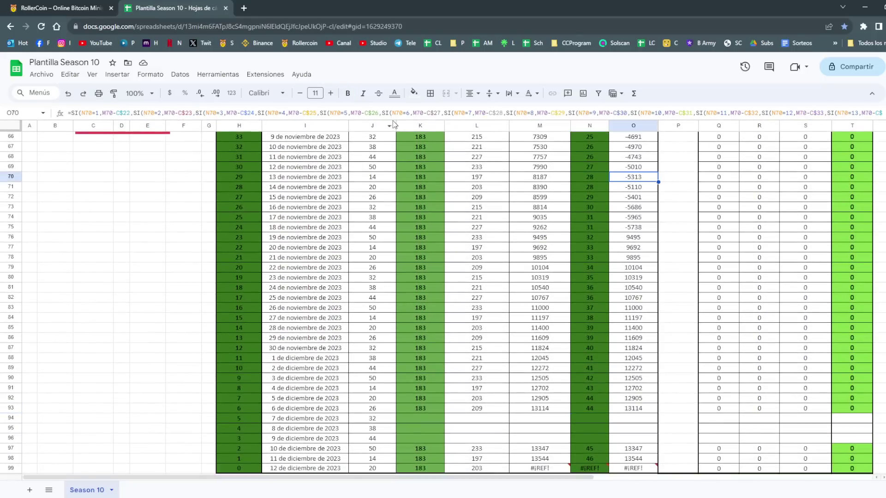
pyautogui.moveTo(394, 119)
pyautogui.mouseDown()
pyautogui.moveTo(393, 249)
pyautogui.moveTo(383, 124)
pyautogui.mouseUp()
pyautogui.click(528, 298)
pyautogui.scroll(7, 527, 297)
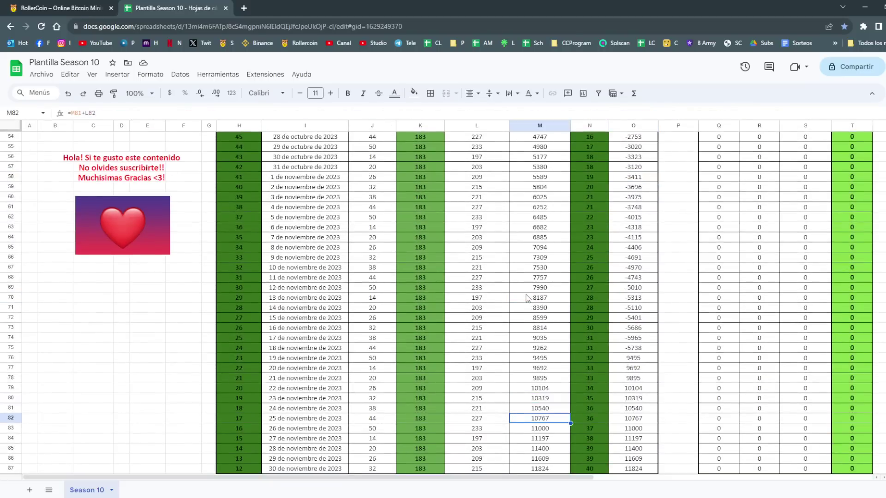
pyautogui.scroll(14, 527, 298)
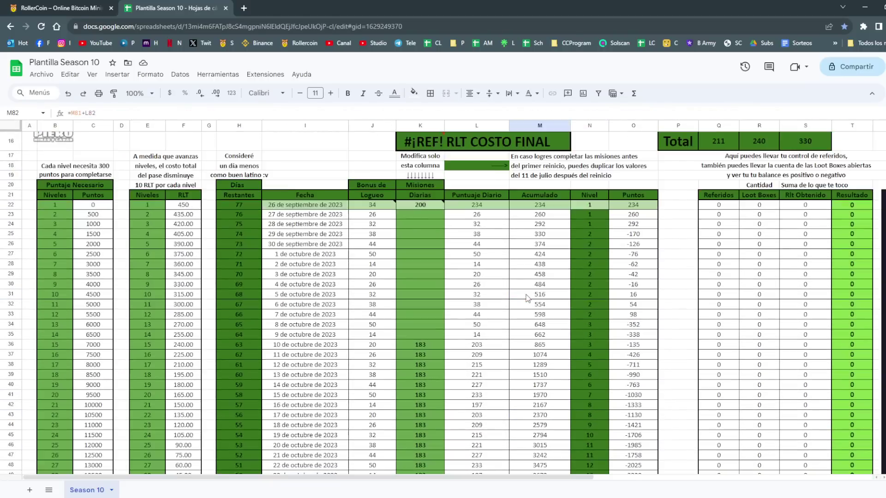
pyautogui.scroll(2, 527, 297)
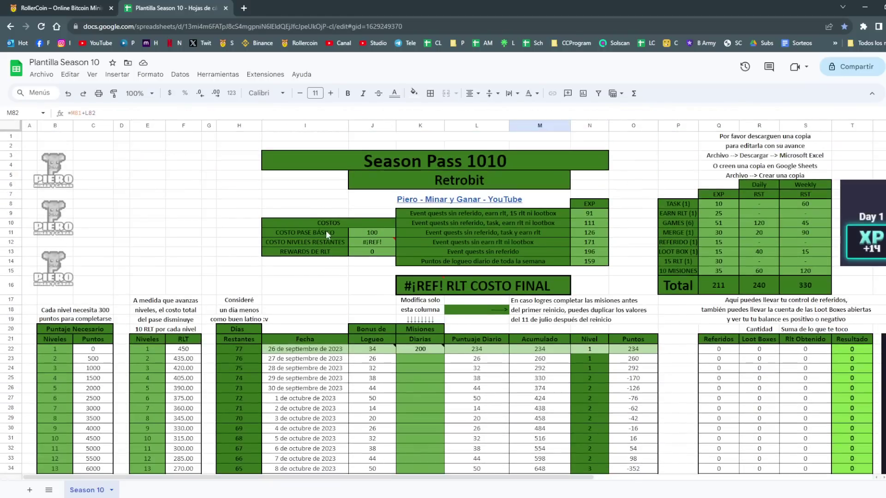
# - Open RollerCoin's Season Store, view the possible contents of the Hi-Tech Case, and close its details
pyautogui.click(69, 8)
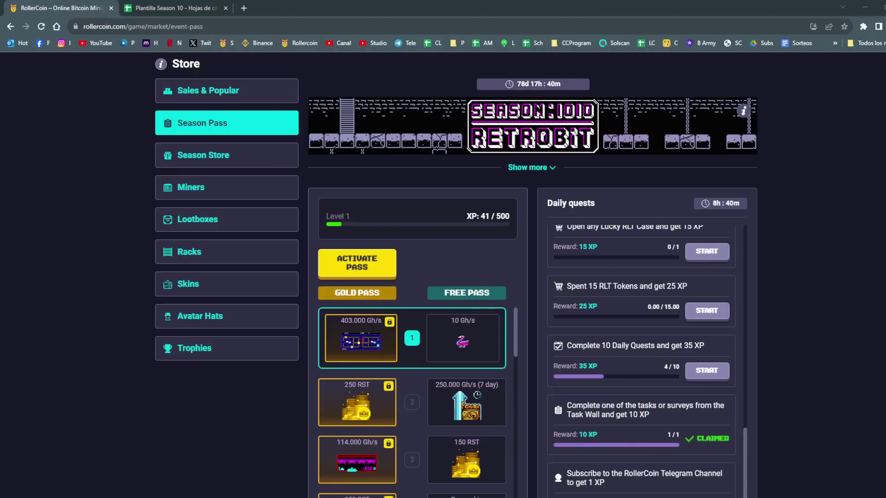
pyautogui.click(487, 281)
pyautogui.click(253, 163)
pyautogui.scroll(-7, 427, 241)
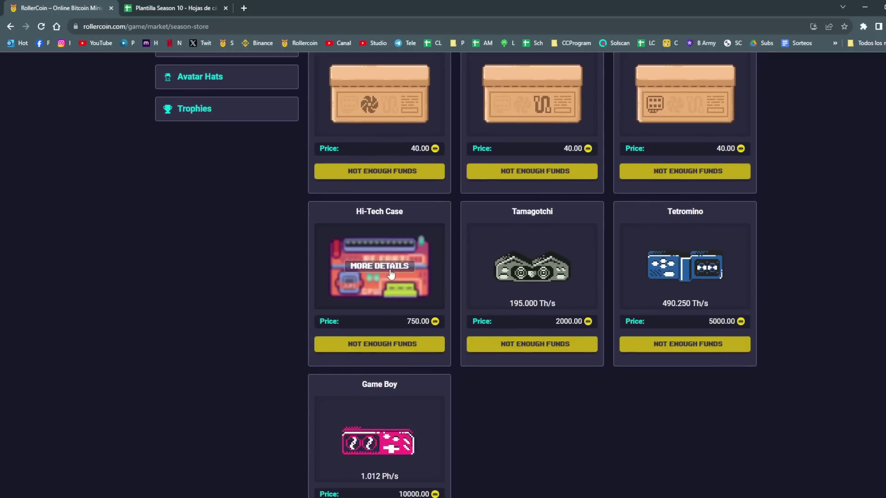
pyautogui.click(391, 273)
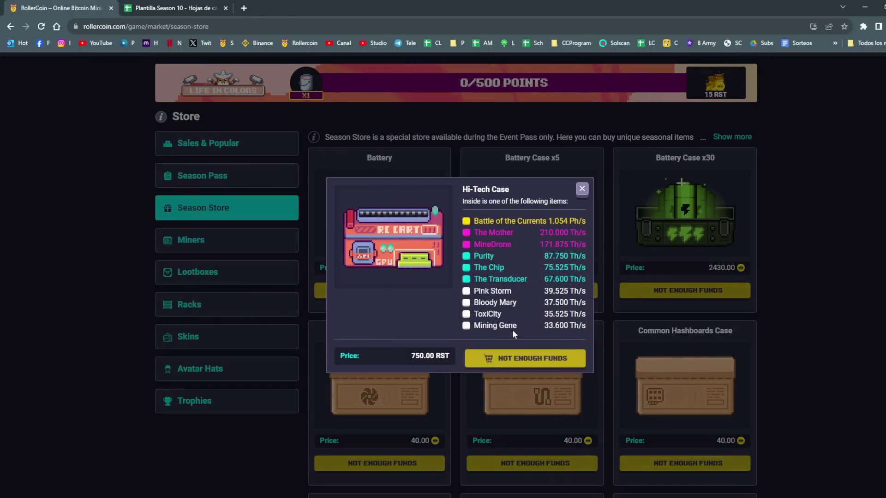
pyautogui.click(582, 189)
pyautogui.scroll(-4, 511, 329)
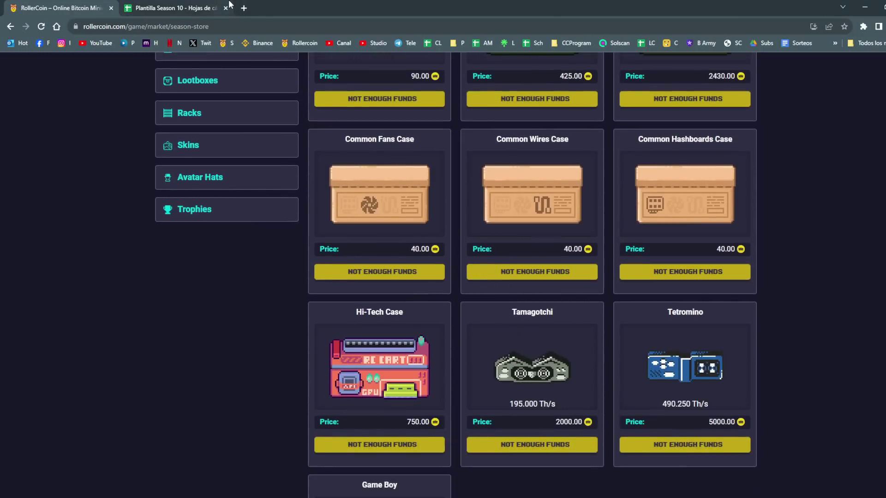
# - Open rollercoin.com/blog/miners-art-contest-hi-tech-dreams-results in a new browser tab and look through the listed contest miners
pyautogui.hotkey('ctrl', 't')
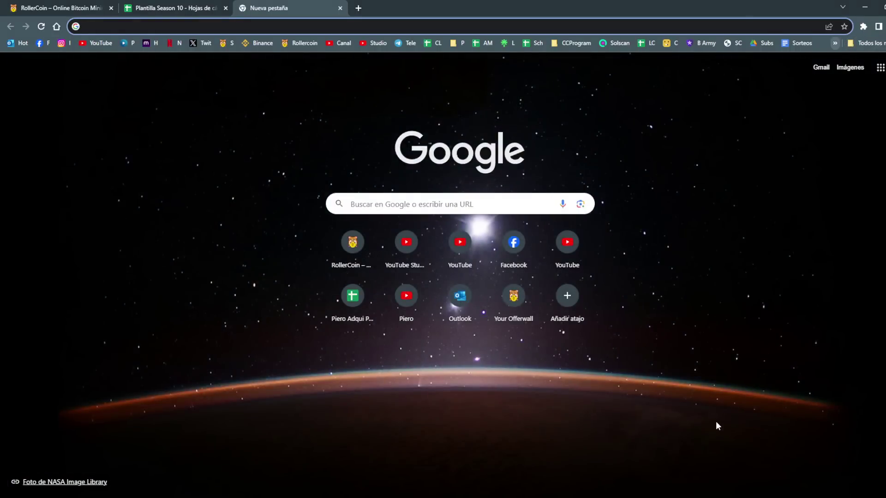
pyautogui.write('rollercoin.com/blog/miners-art-contest-hi-tech-dreams-results')
pyautogui.press('Return')
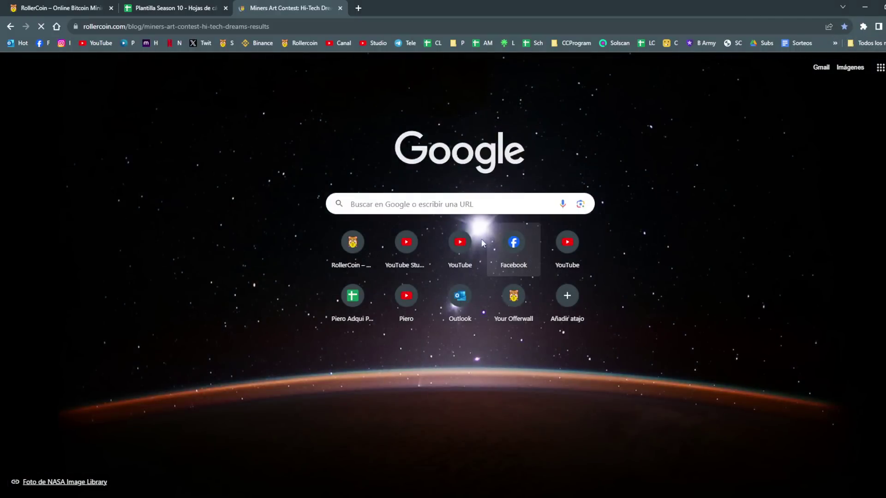
pyautogui.scroll(-20, 654, 290)
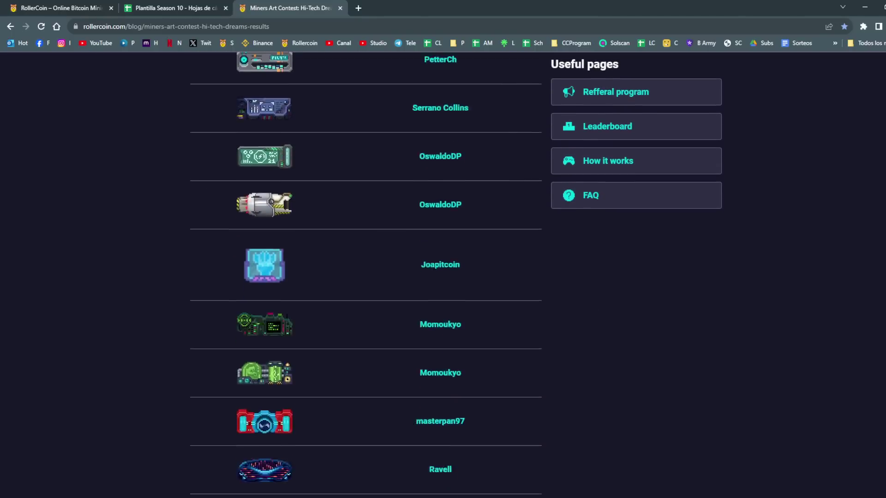
pyautogui.scroll(-20, 875, 348)
pyautogui.scroll(15, 875, 395)
pyautogui.scroll(20, 878, 174)
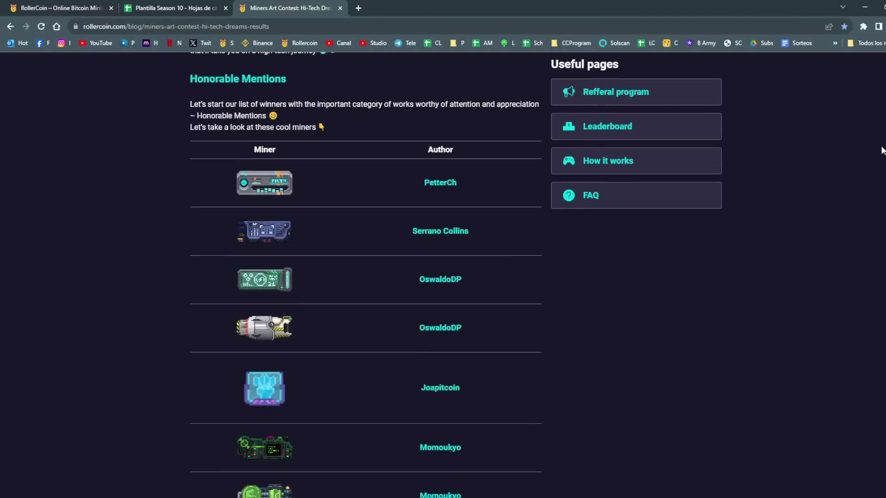
# - Return to the Season Store to review the power and price of its miners, and look at the regular Miners section
pyautogui.click(48, 3)
pyautogui.scroll(-3, 367, 223)
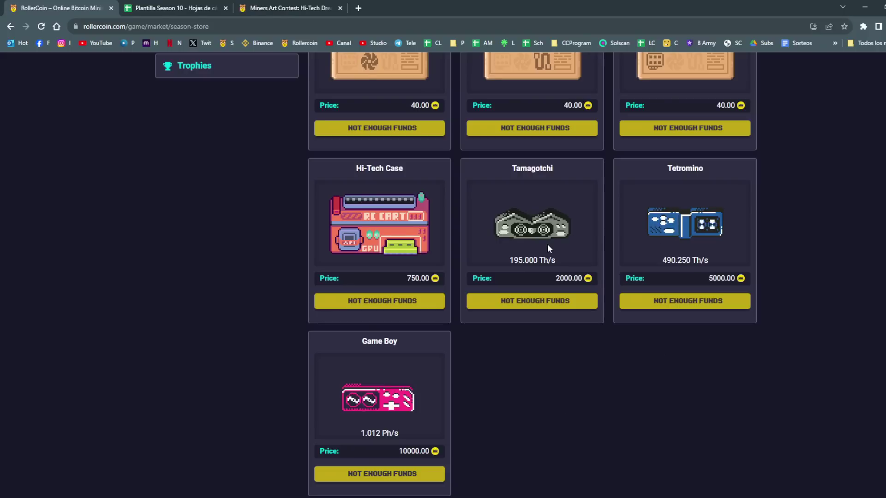
pyautogui.scroll(3, 544, 249)
pyautogui.scroll(-4, 547, 231)
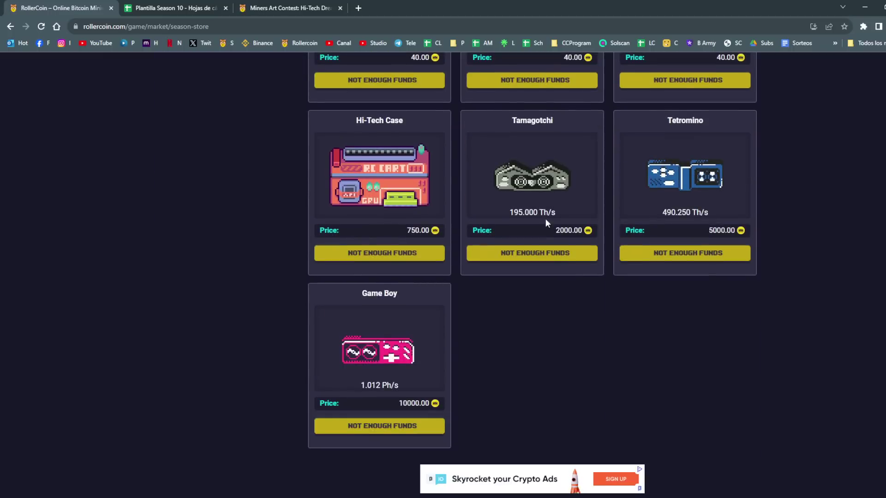
pyautogui.scroll(4, 630, 292)
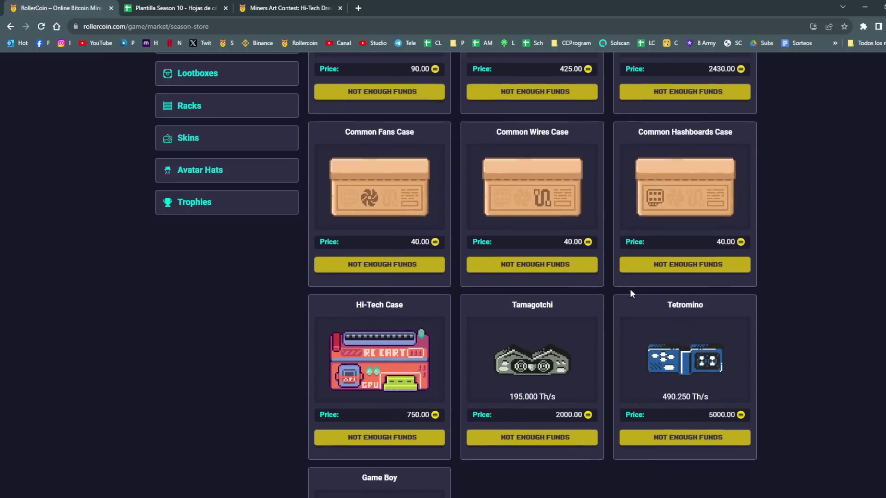
pyautogui.scroll(4, 540, 204)
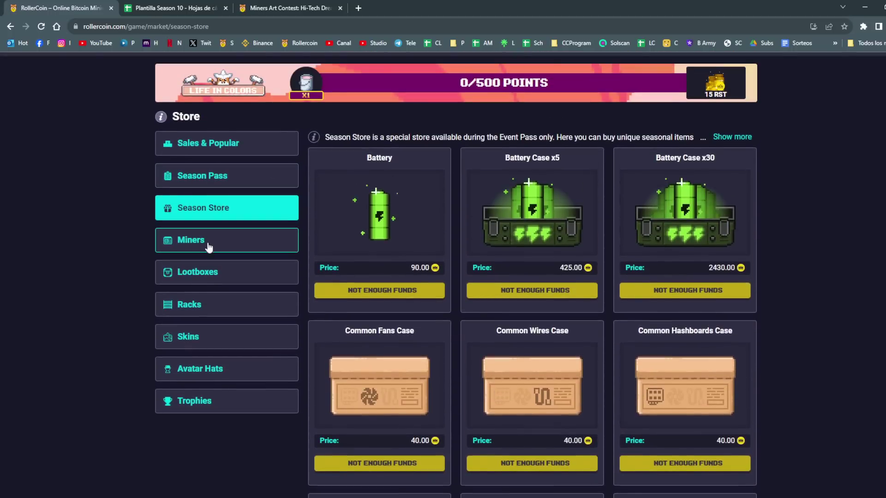
pyautogui.click(209, 248)
pyautogui.scroll(-1, 235, 261)
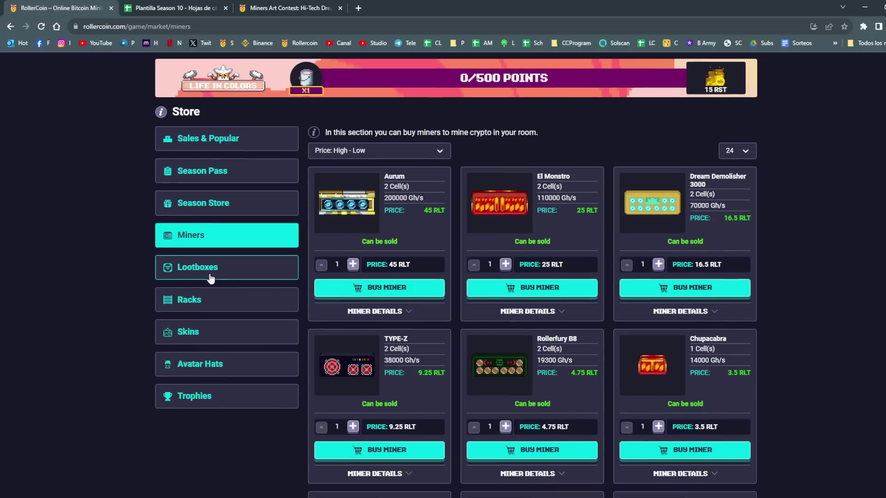
# - Browse the cases and prices in the store's Lootboxes section and open the details of the Asmita Case
pyautogui.click(239, 264)
pyautogui.scroll(-3, 239, 267)
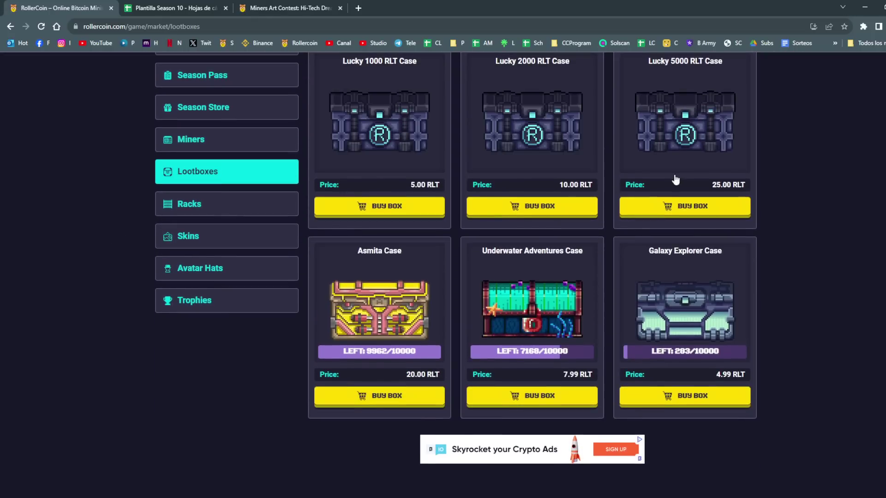
pyautogui.scroll(1, 669, 148)
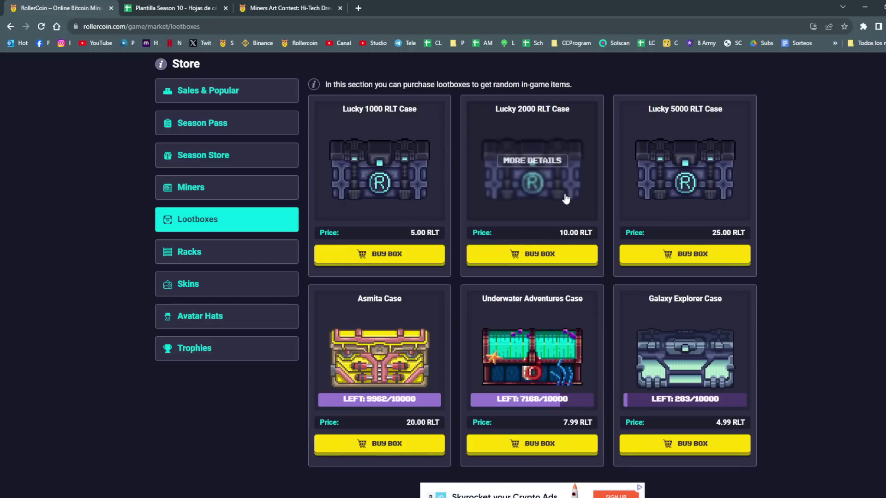
pyautogui.scroll(-1, 450, 219)
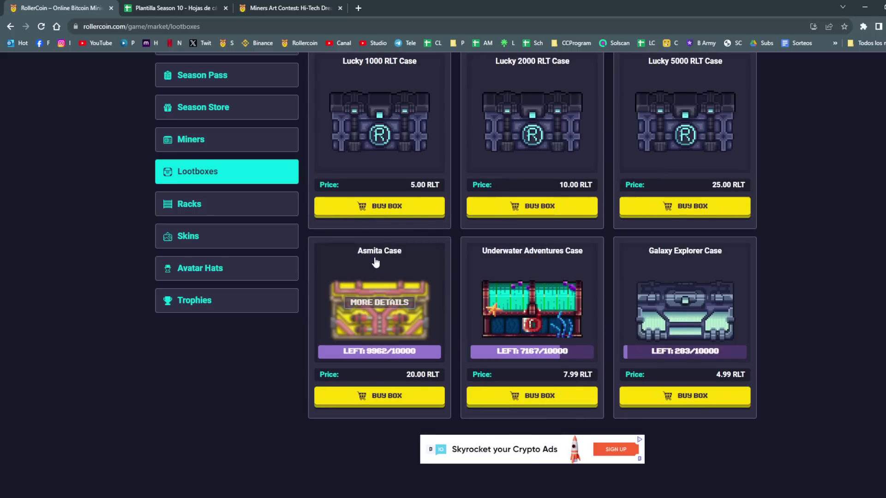
pyautogui.click(375, 298)
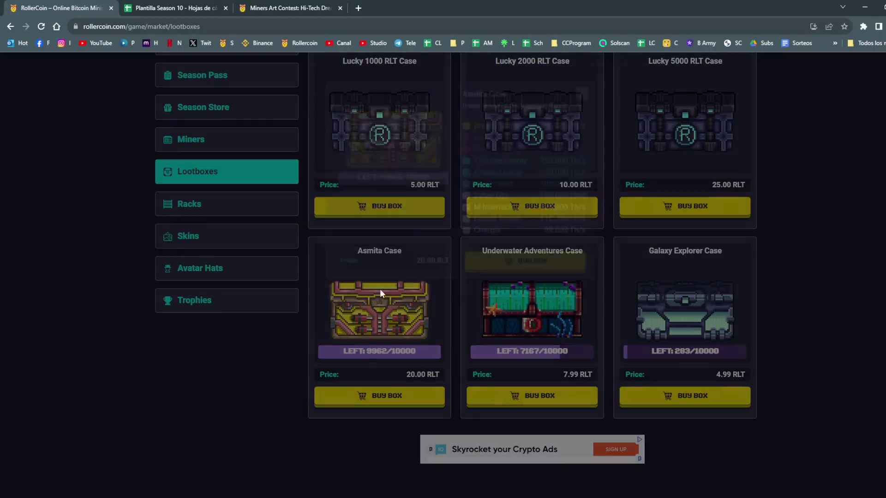